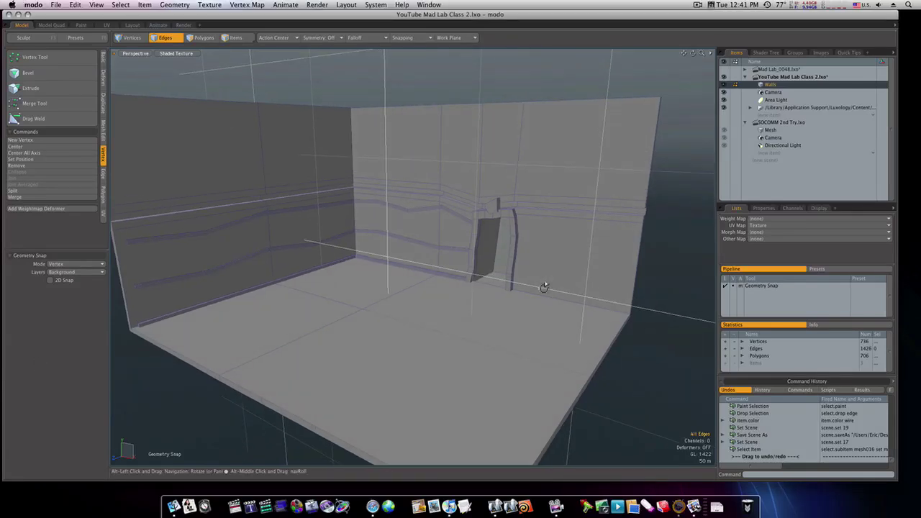
left_click(687, 512)
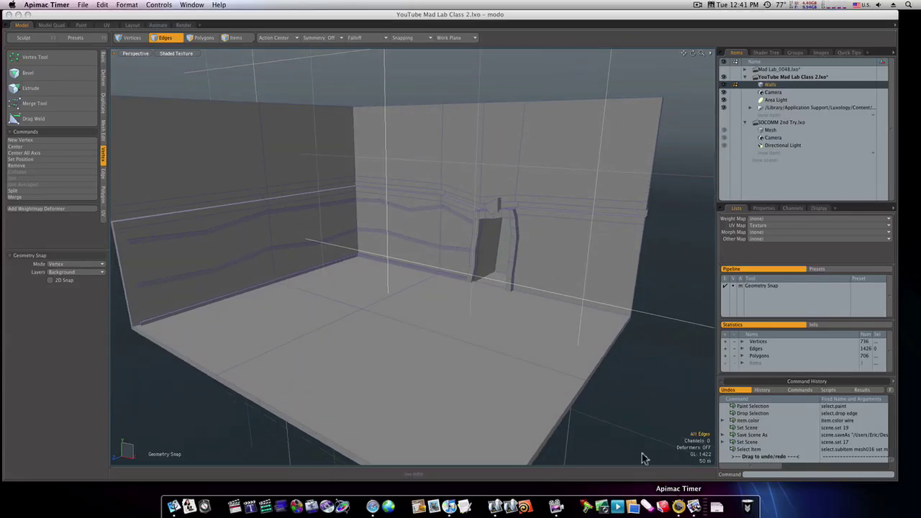
left_click(451, 295)
Step: Extrude the two lower front polygons of the door frame's near post about 22.5 m into the room along Z
left_click_drag(457, 299, 535, 287, "ctrl+alt")
key("space")
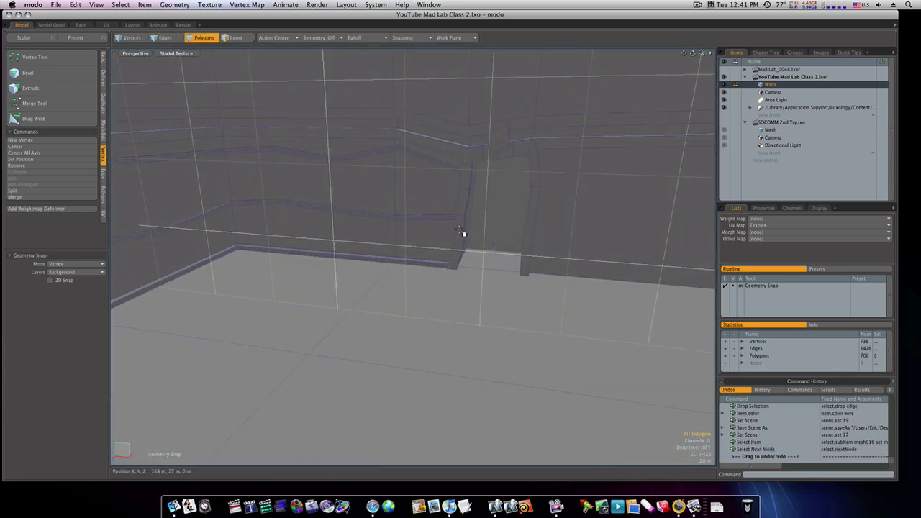
mouse_move(464, 233)
left_mouse_down()
mouse_move(460, 253)
mouse_move(496, 245)
mouse_move(475, 241)
left_mouse_up()
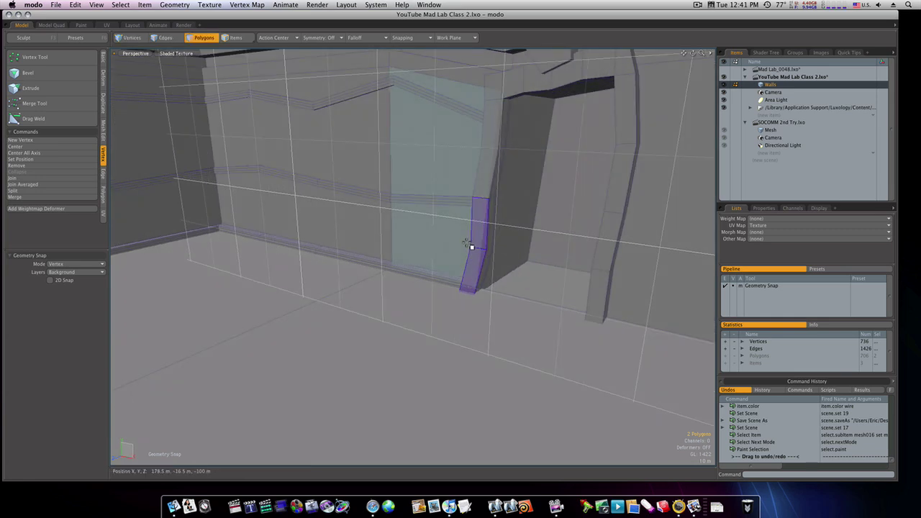
key("shift+x")
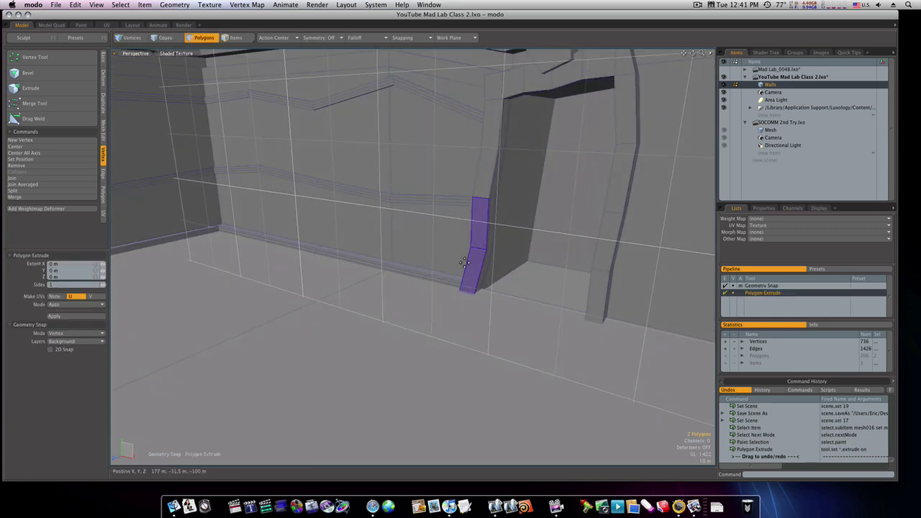
left_click(465, 262)
mouse_move(463, 259)
left_mouse_down()
mouse_move(435, 265)
mouse_move(446, 260)
left_mouse_up()
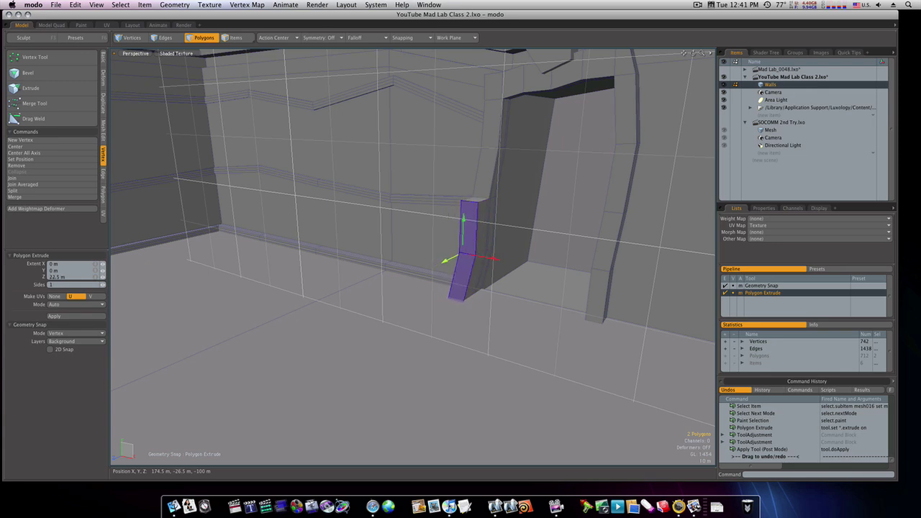
Step: Move the top front edge of the extruded post section down about 12.5 m to slope its top
key("space")
key("space")
key("space")
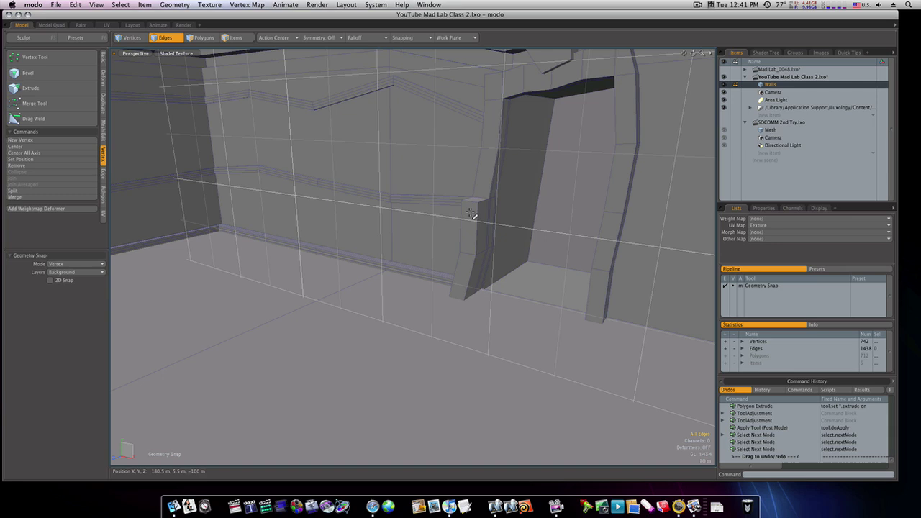
left_click(473, 203)
key("w")
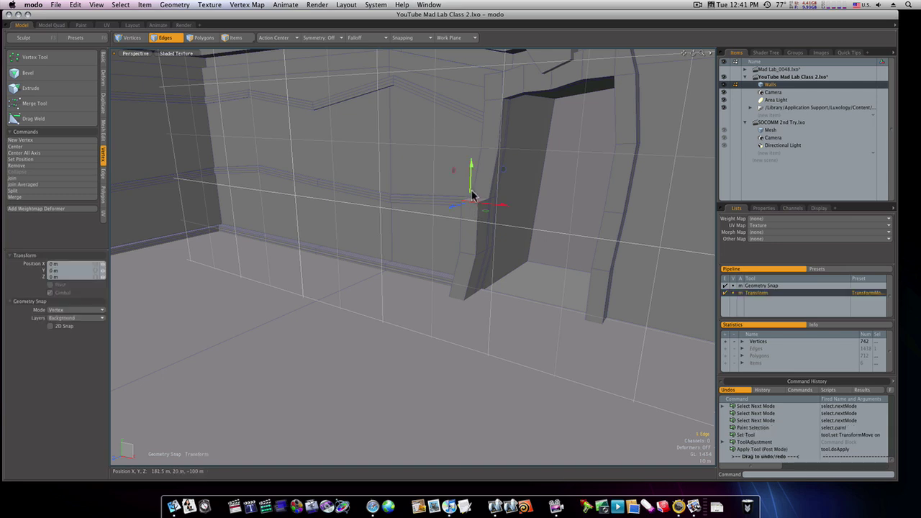
left_click_drag(470, 202, 469, 208)
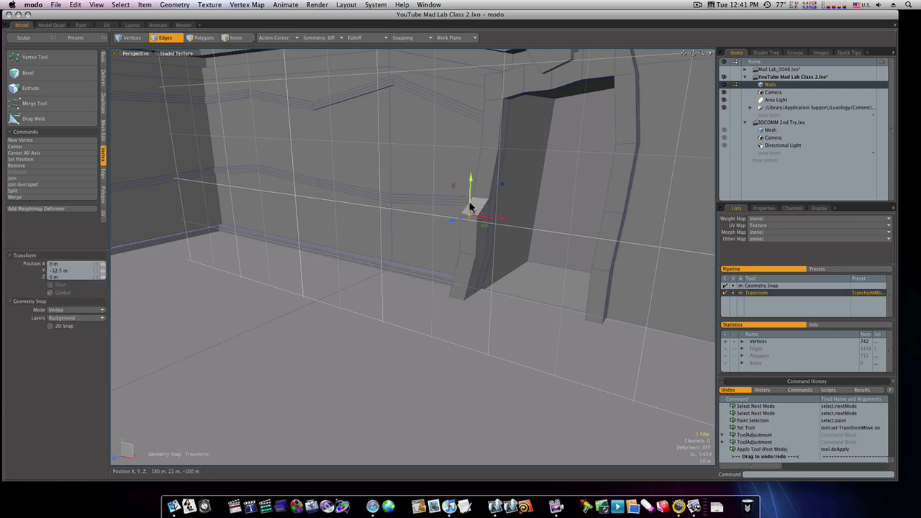
key("space")
Step: Bevel the two front polygons of the post section outward with a shift of about 44 m and no inset
key("space")
left_click(468, 236)
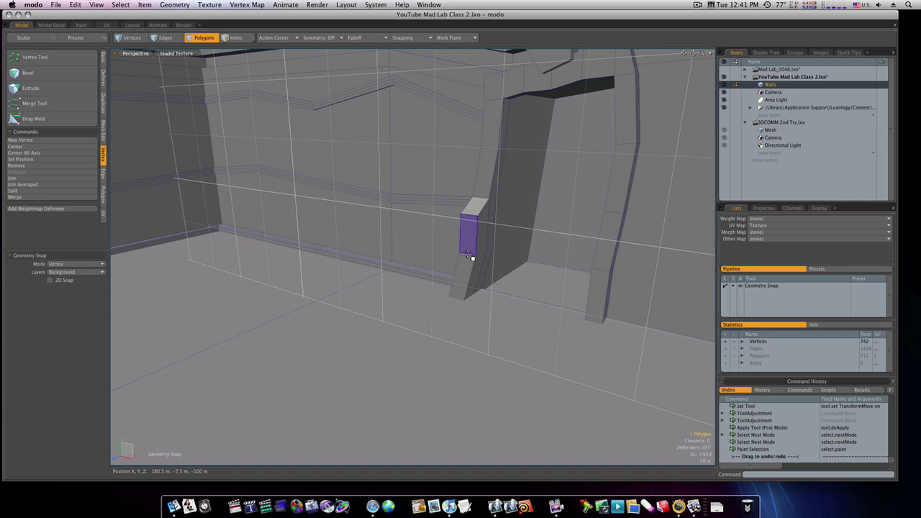
left_click_drag(469, 253, 416, 282)
key("b")
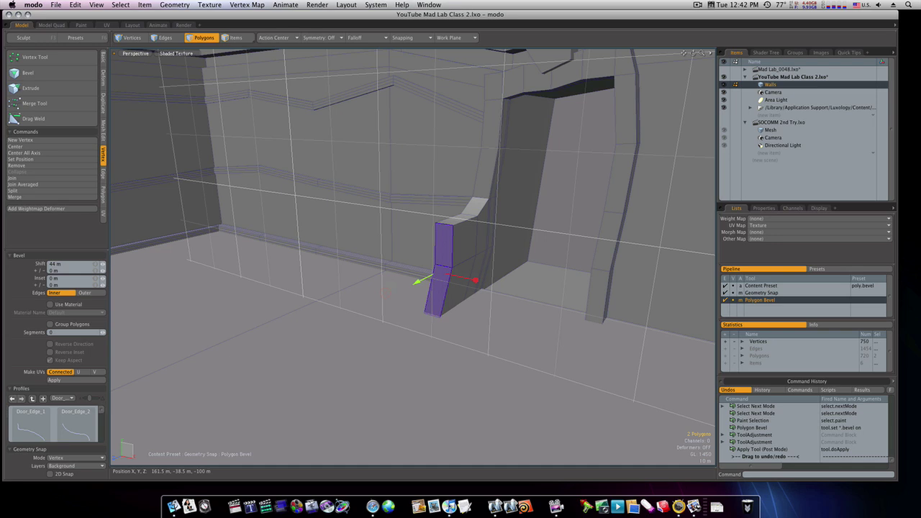
Step: Lower the top front edge of the newly beveled section about 22 m
key("space")
key("space")
key("space")
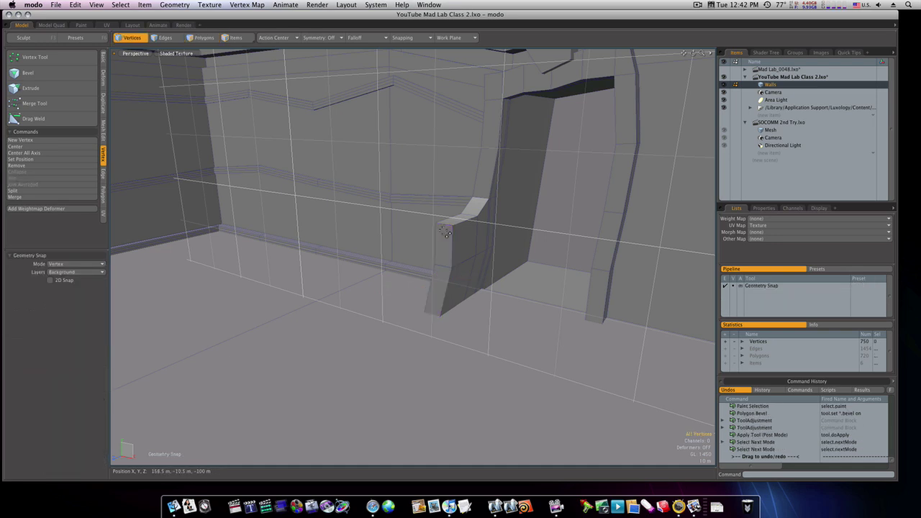
left_click(444, 224)
key("w")
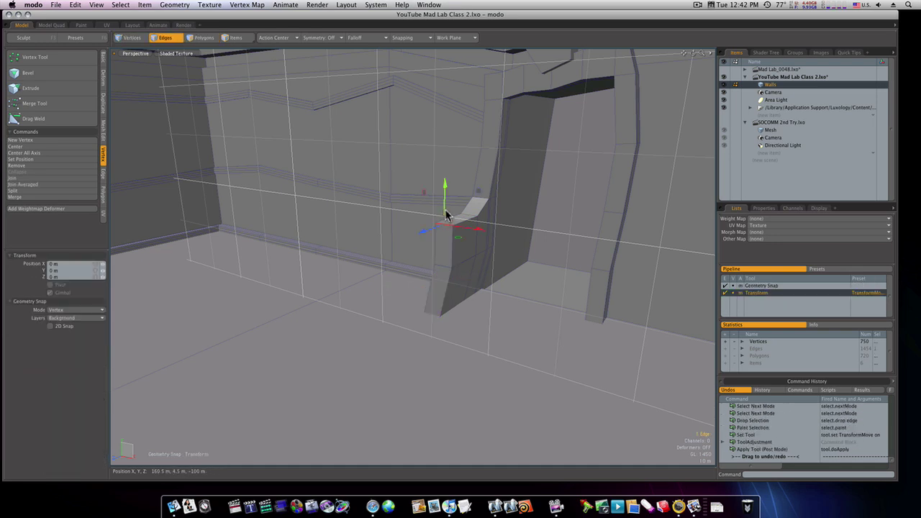
left_click_drag(423, 192, 423, 221)
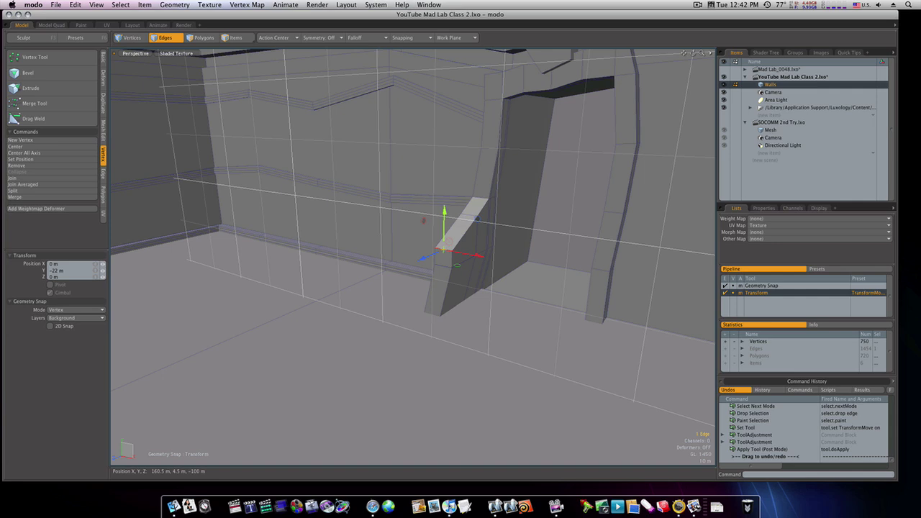
key("space")
Step: Extrude the two end polygons of the sloping wall further into the room along Z
key("space")
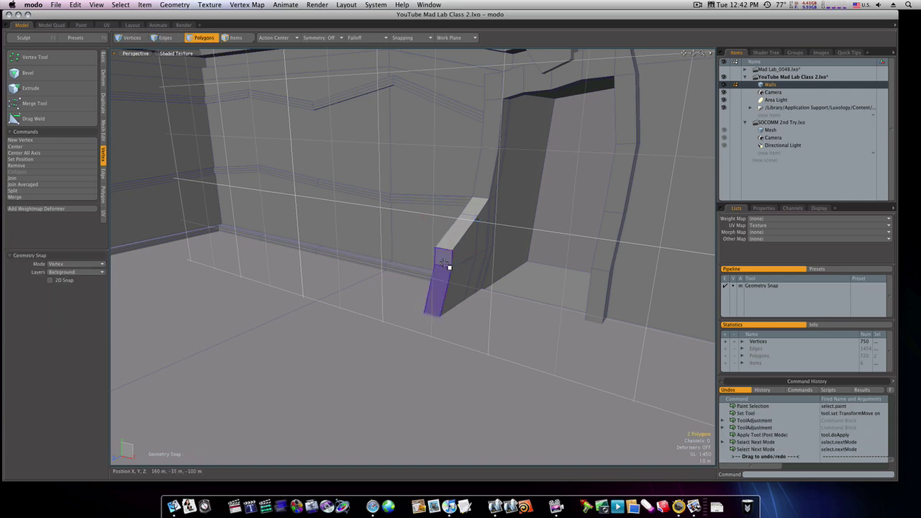
mouse_move(445, 265)
left_mouse_down()
mouse_move(442, 280)
mouse_move(385, 311)
left_mouse_up()
key("shift+x")
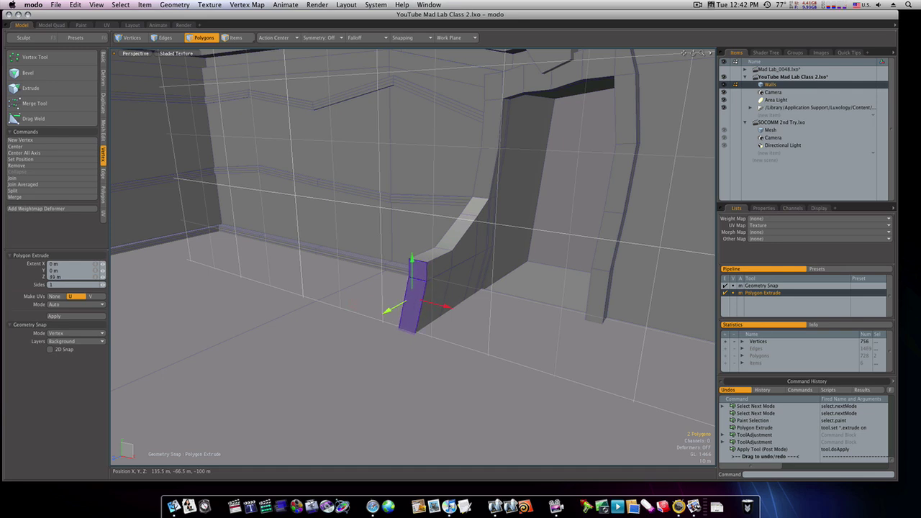
Step: Move the top end edge of the latest extruded section slightly down and sideways to begin curving the wall
key("space")
left_click(421, 267)
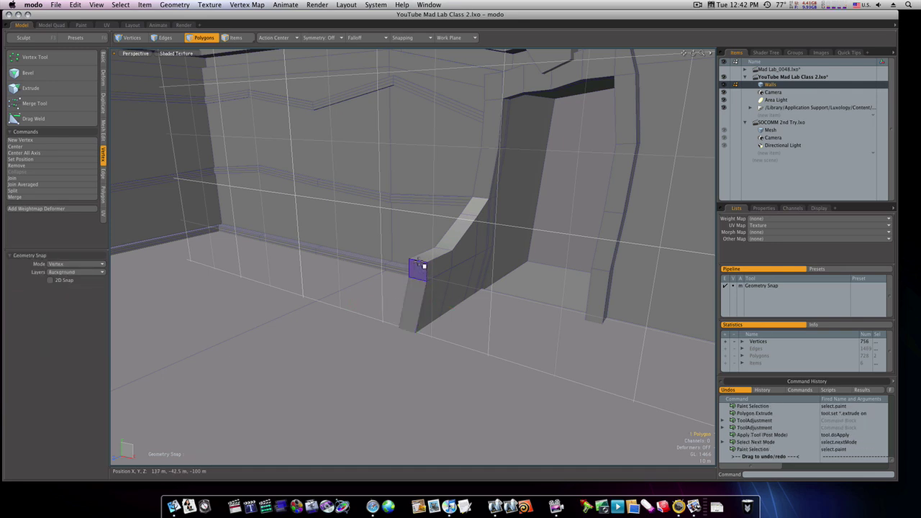
key("space")
key("space")
double_click(421, 264)
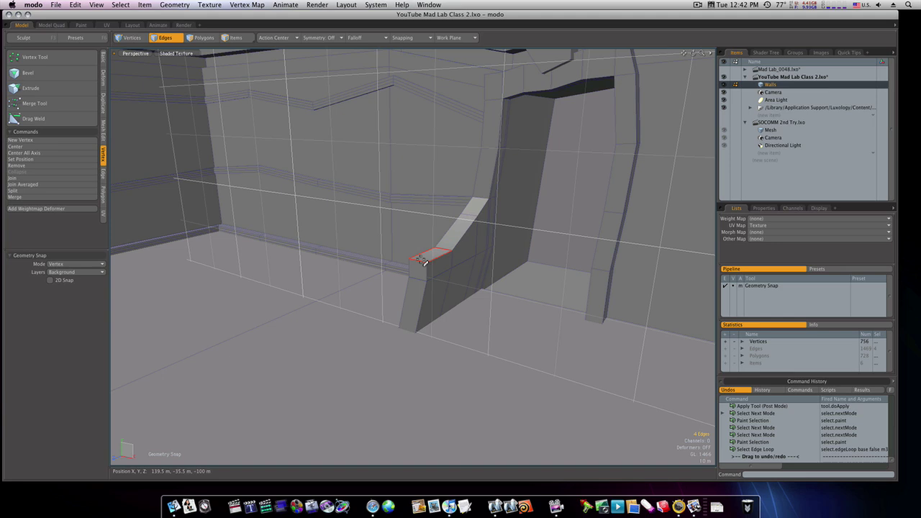
left_click(419, 263)
key("w")
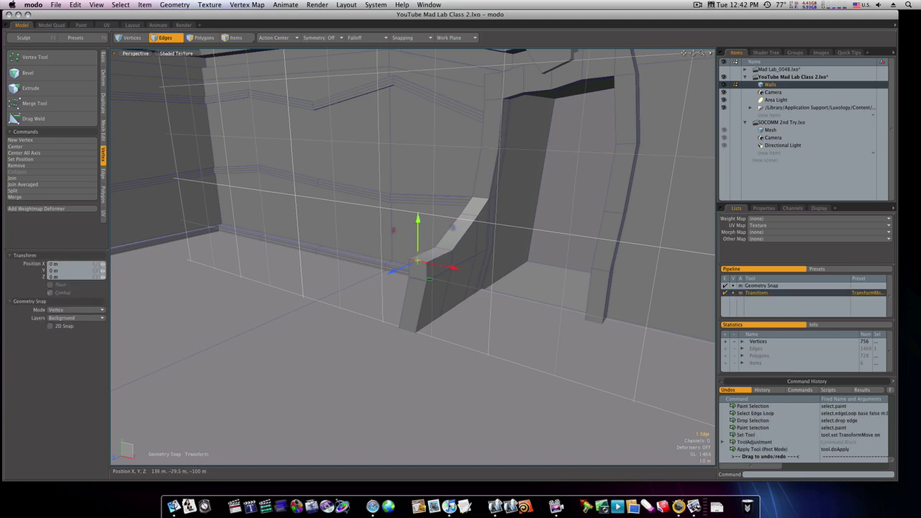
left_click_drag(452, 227, 452, 234)
mouse_move(453, 279)
left_mouse_down()
mouse_move(442, 296)
mouse_move(439, 288)
left_mouse_up()
key("space")
Step: Bevel the wall's two end polygons outward with a shift of about 21.5 m and no inset
key("space")
left_click(414, 286)
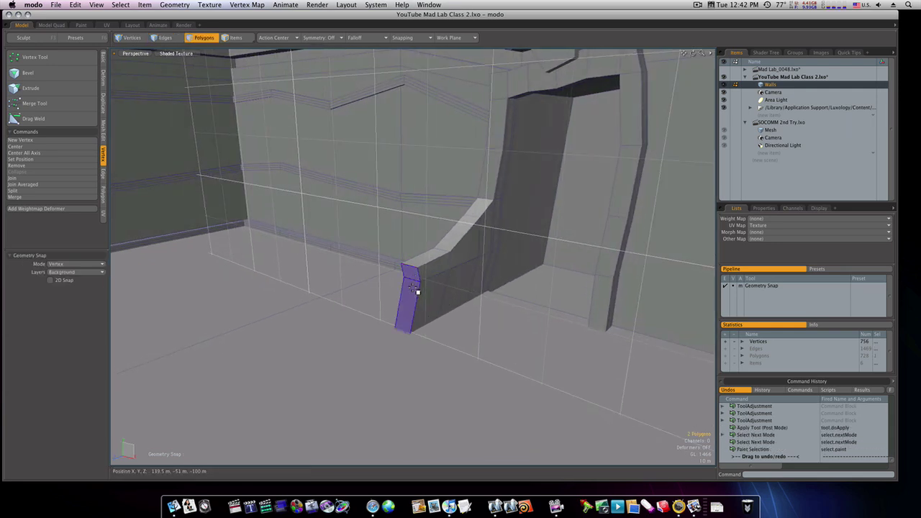
key("b")
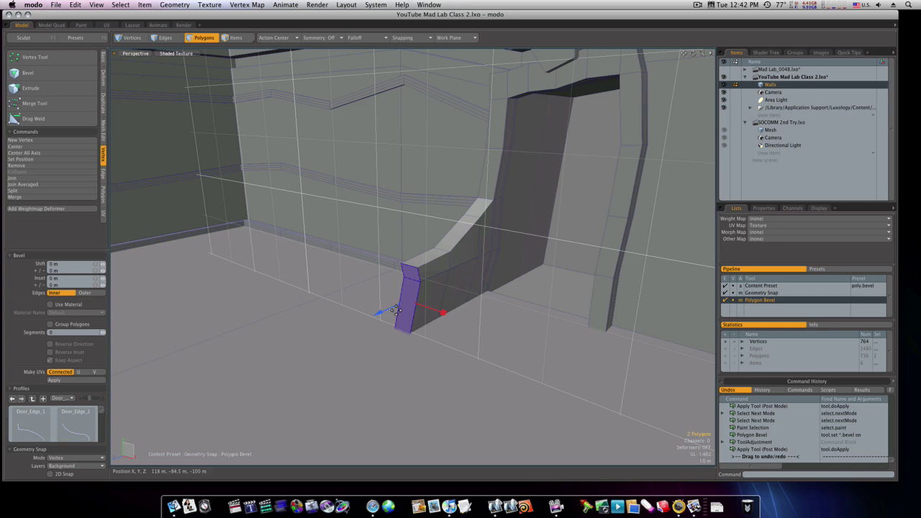
mouse_move(374, 315)
left_mouse_down()
mouse_move(352, 325)
mouse_move(390, 307)
left_mouse_up()
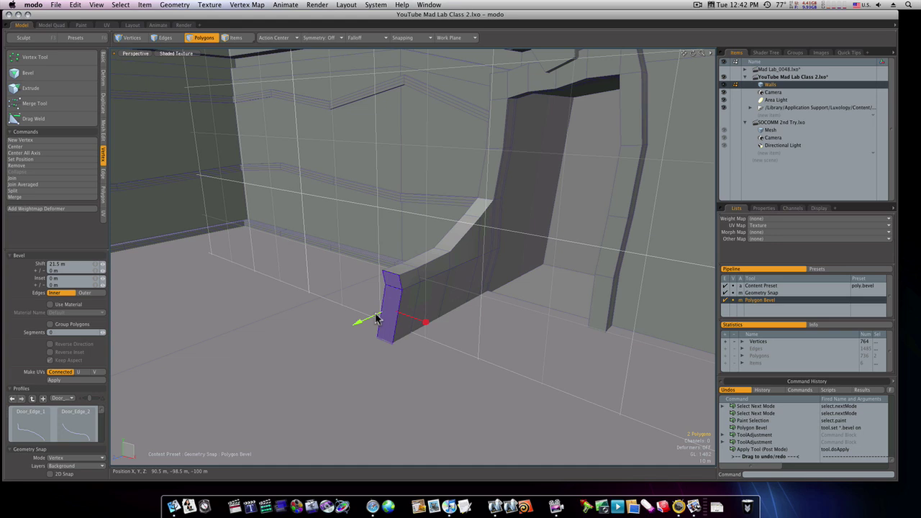
Step: Scale the end polygons vertically, then move them about 3.5 m down and sideways along X to continue the curve
key("r")
left_click(388, 266)
left_click_drag(389, 265, 388, 274)
key("w")
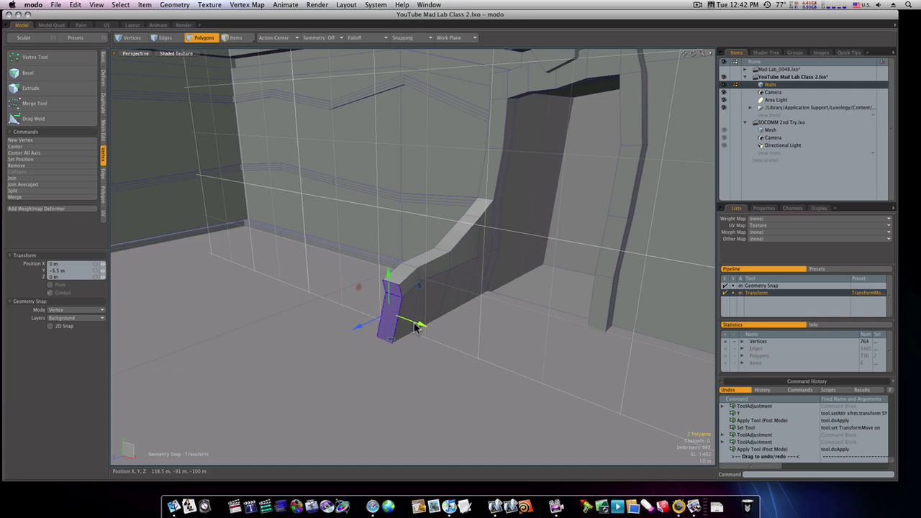
left_click_drag(422, 325, 490, 364)
key("space")
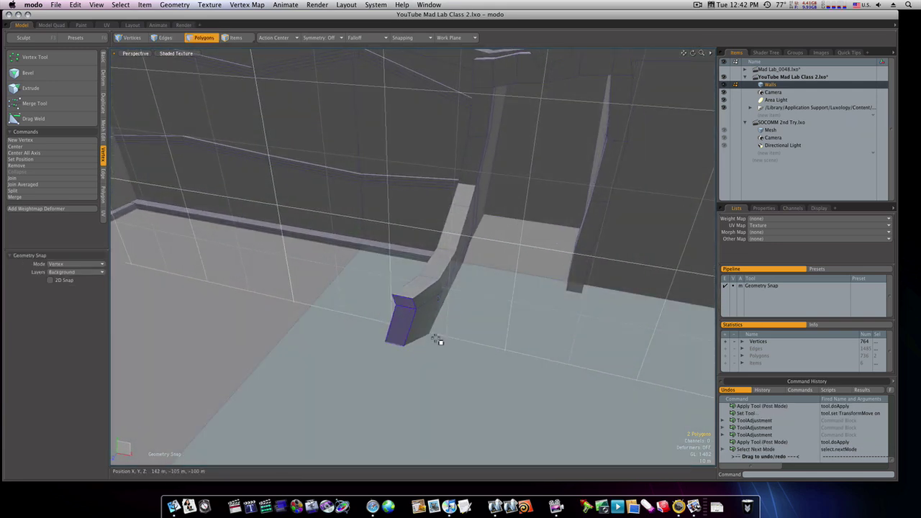
Step: Bevel the two end polygons again with a shift of about 17 m to add another wall section
key("b")
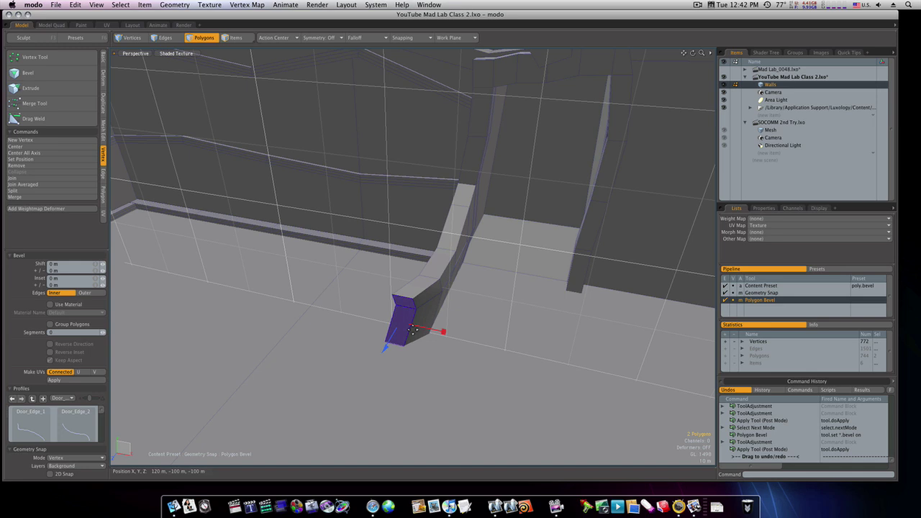
left_click_drag(393, 339, 391, 332)
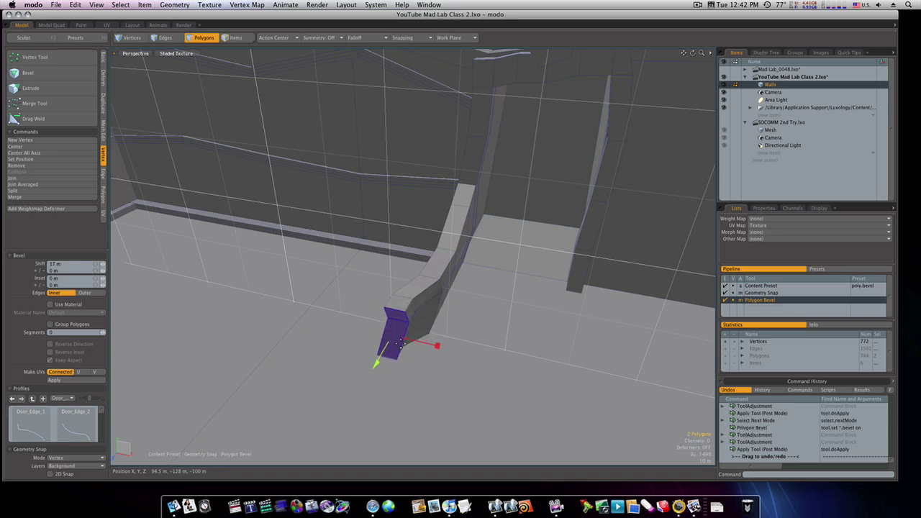
left_click_drag(401, 344, 401, 309, "alt")
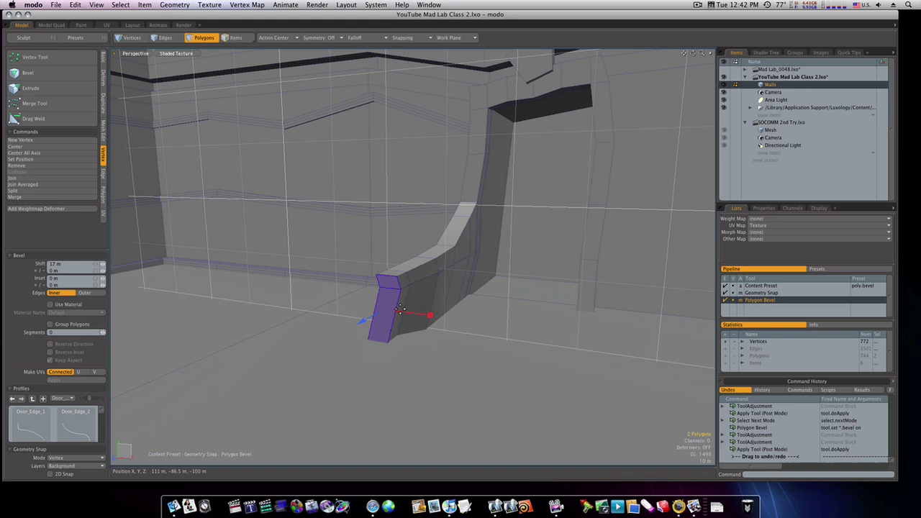
Step: Squash the newest end polygons vertically, lower them about 3.5 m and shift them along X to bend the wall's tip
key("r")
left_click_drag(383, 280, 385, 295)
key("w")
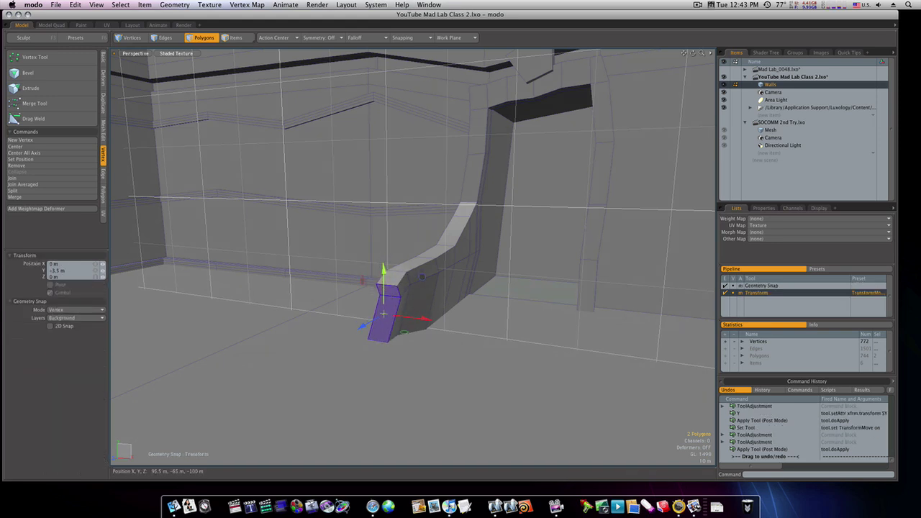
left_click_drag(424, 321, 427, 341)
key("space")
Step: Lower the cross edge on top of the wall's middle bend slightly to smooth the slope
key("space")
key("space")
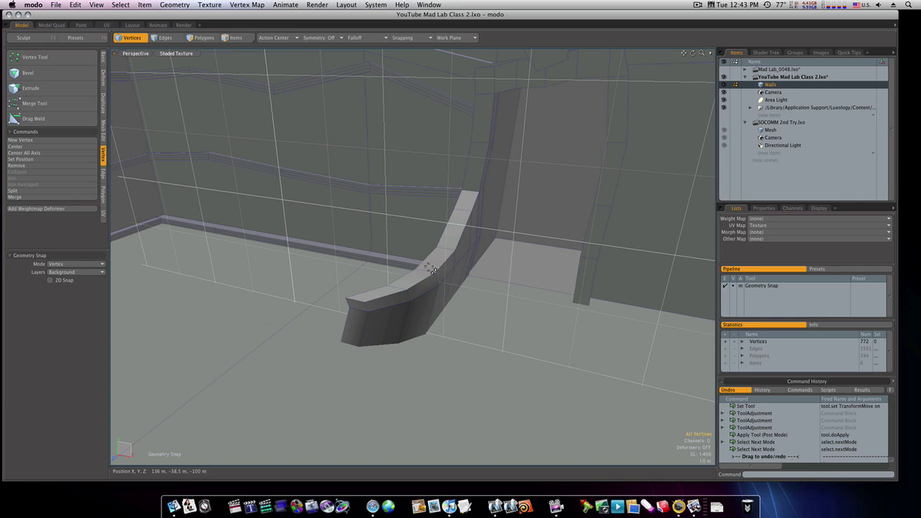
left_click(429, 269)
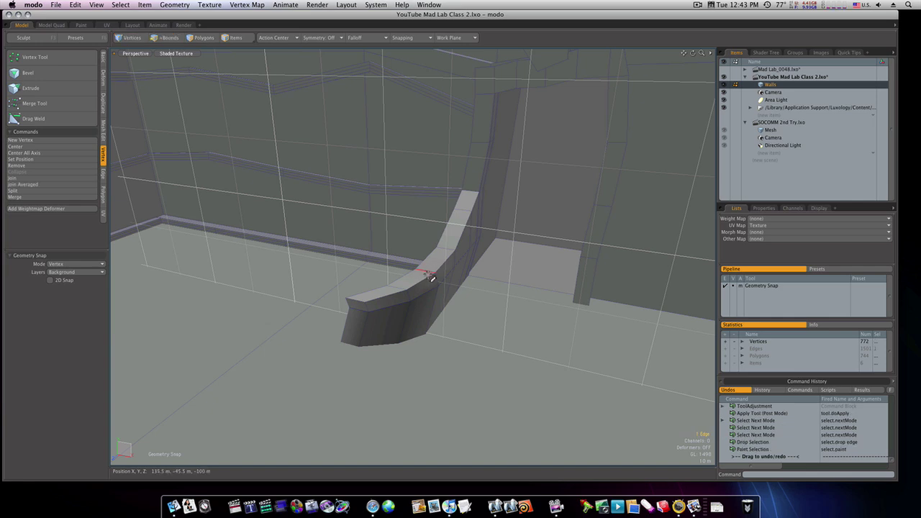
key("w")
left_click_drag(425, 261, 424, 267)
key("space")
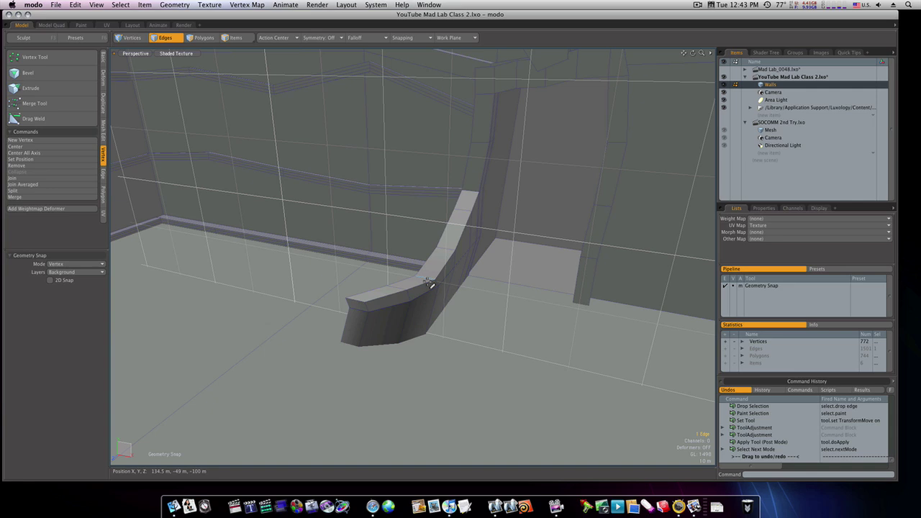
double_click(428, 294)
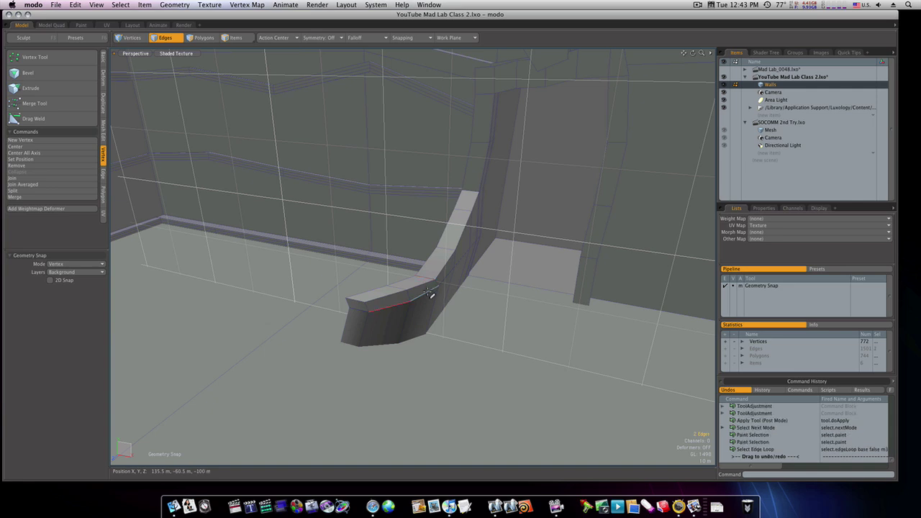
key("w")
left_click_drag(409, 277, 404, 284)
key("super+z")
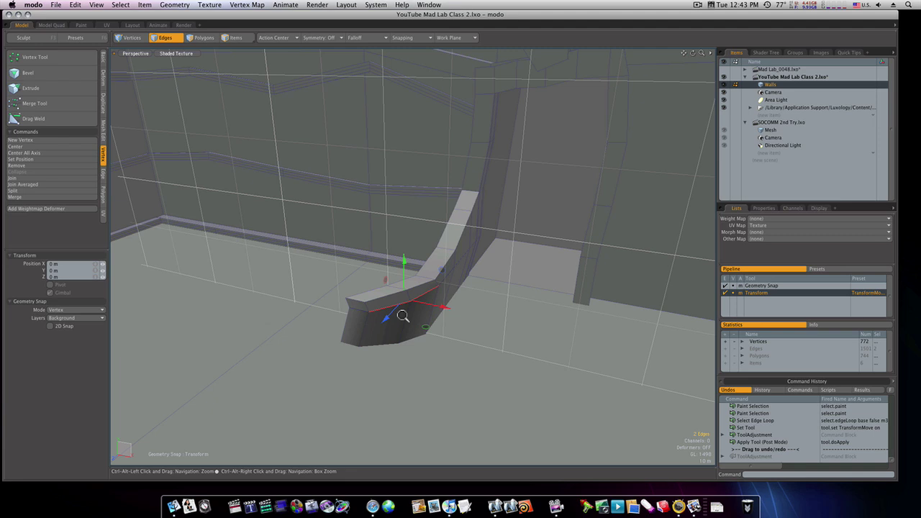
Step: Select the two doubled edges under the wall's cap near its tip and join them without averaging
left_click_drag(401, 317, 467, 317, "ctrl+alt")
key("space")
key("Escape")
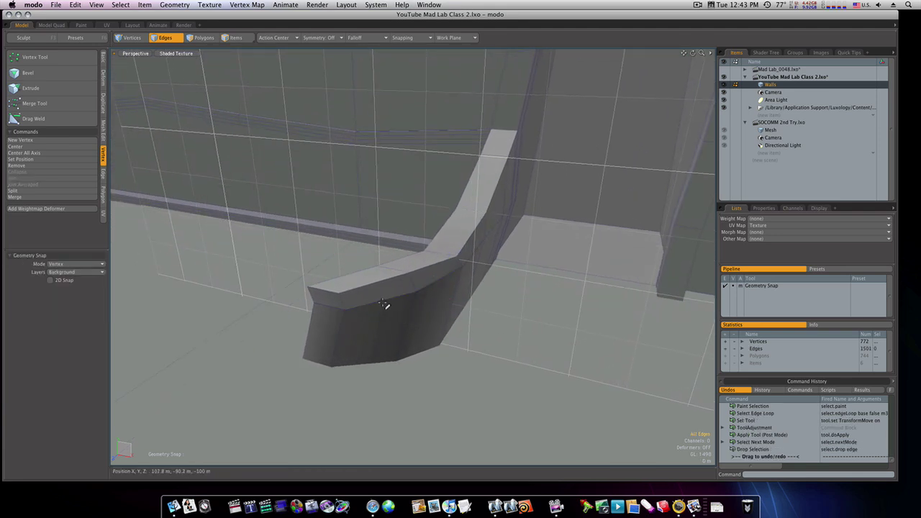
left_click_drag(384, 305, 385, 298)
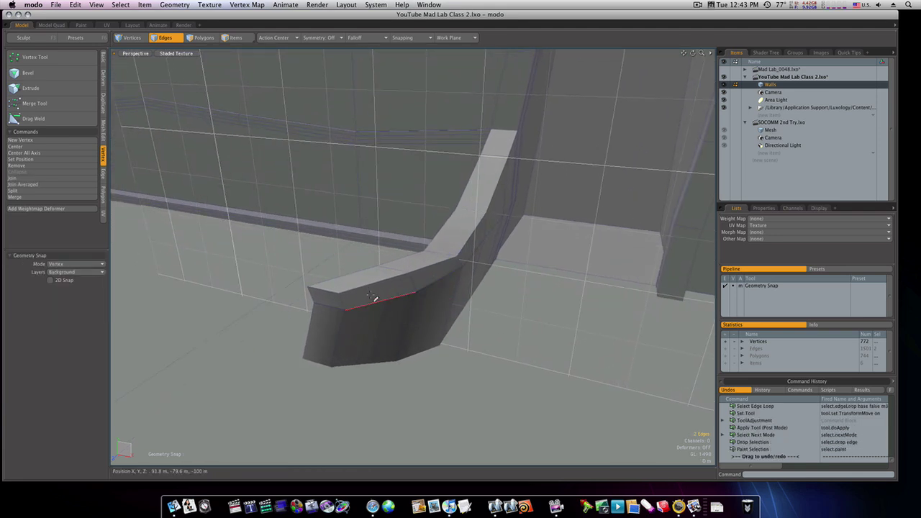
left_click(103, 173)
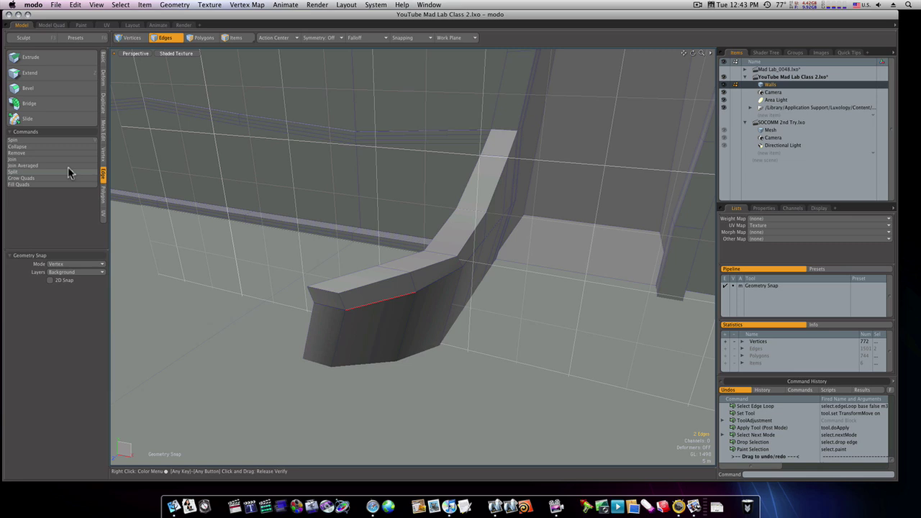
left_click(57, 160)
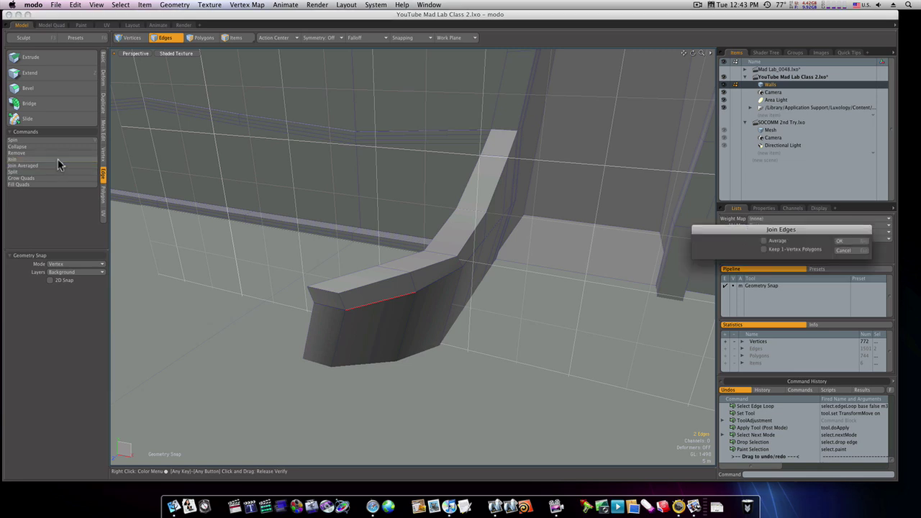
left_click(857, 244)
Step: Join the next doubled edges under the cap, around the outer side of the wall's bend
left_click(445, 279)
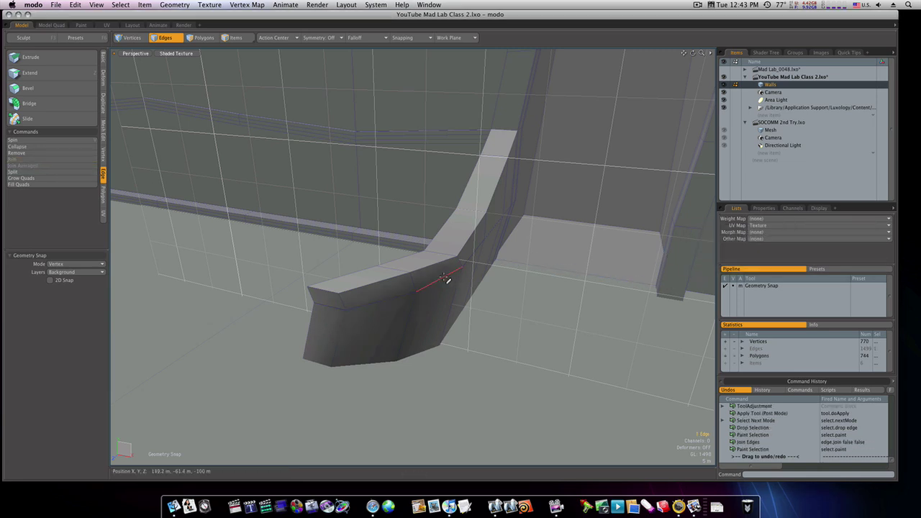
left_click(471, 261, "shift")
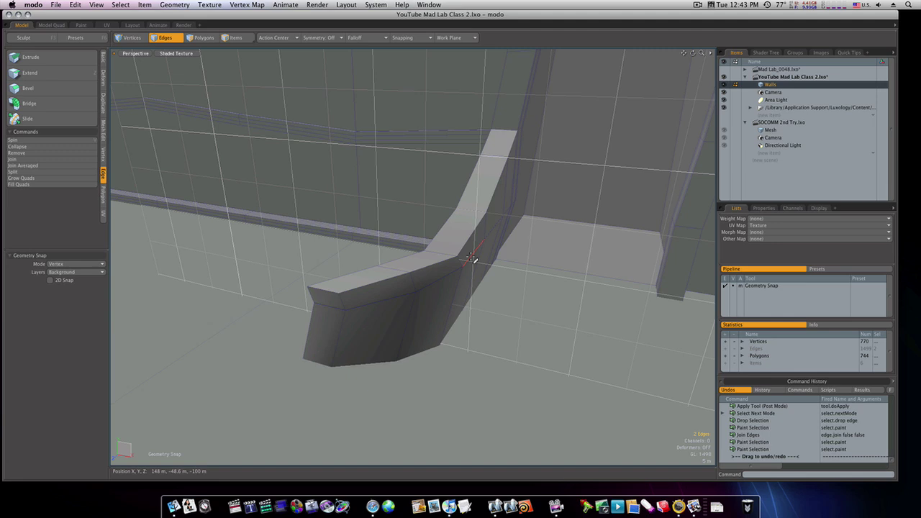
key("j")
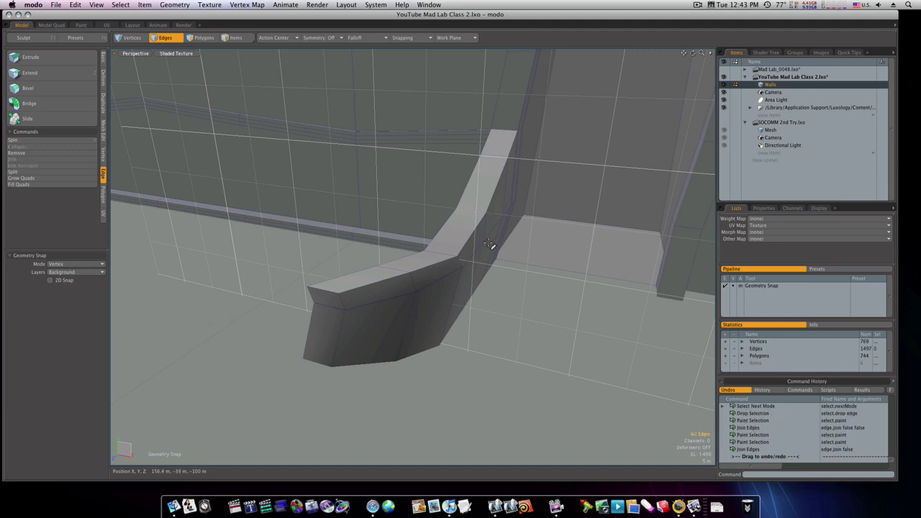
left_click(478, 248, "shift")
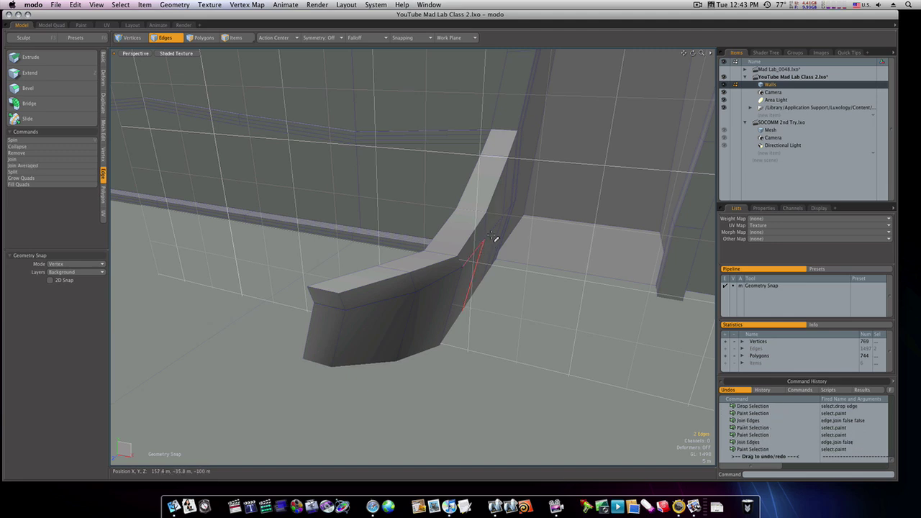
left_click(493, 232)
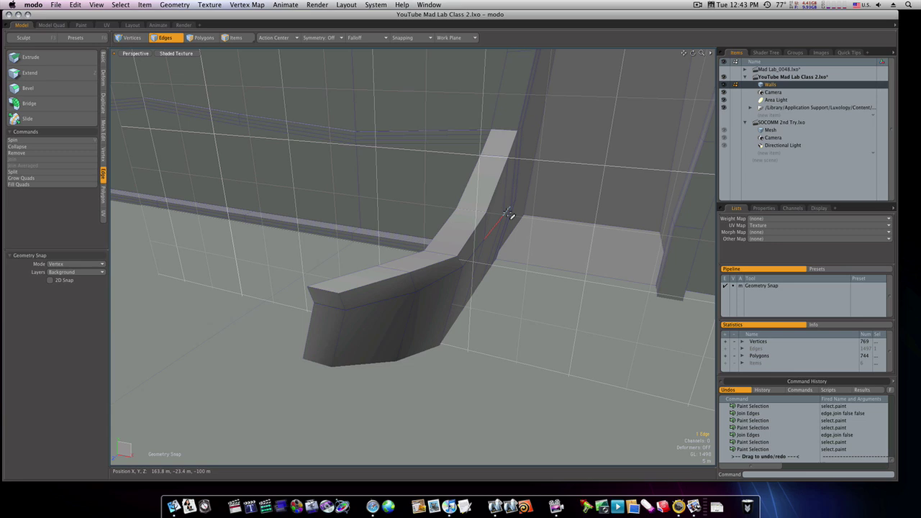
Step: Select the doubled edges under the cap on the wall's end face and join them
mouse_move(509, 241)
left_mouse_down("alt")
mouse_move(468, 237)
mouse_move(580, 222)
mouse_move(465, 275)
mouse_move(504, 287)
left_mouse_up("alt")
left_click(561, 237)
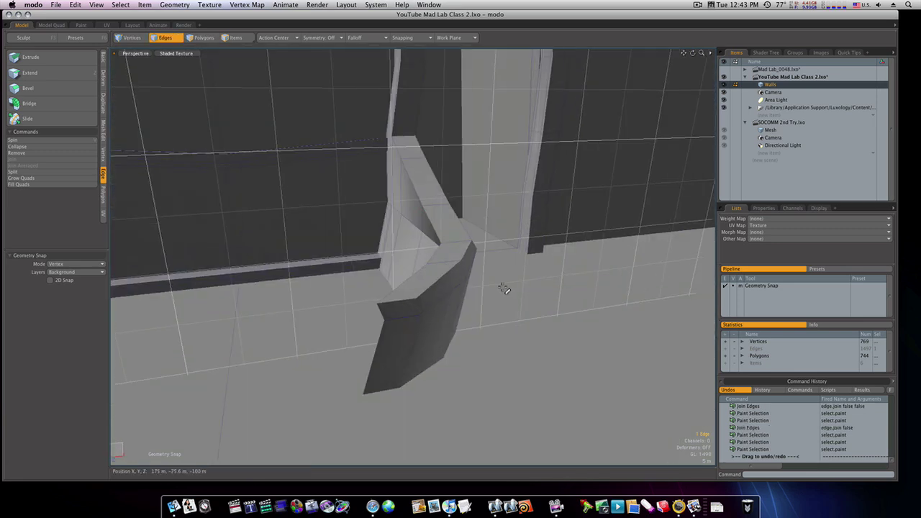
left_click(436, 307)
left_click_drag(418, 314, 412, 320)
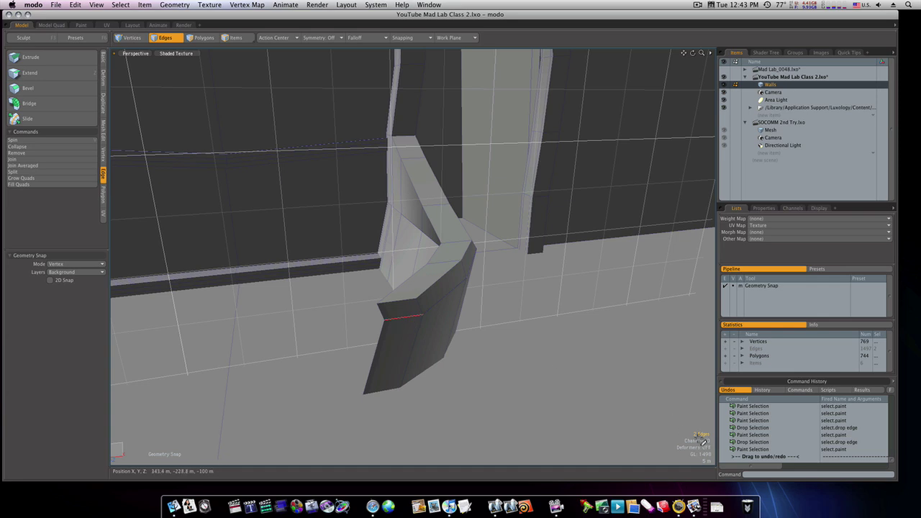
key("ctrl+j")
Step: Join the doubled edges along the wall's inner side and check the remaining ones toward the door frame
mouse_move(388, 320)
left_mouse_down("alt")
mouse_move(456, 329)
mouse_move(490, 286)
mouse_move(468, 260)
left_mouse_up("alt")
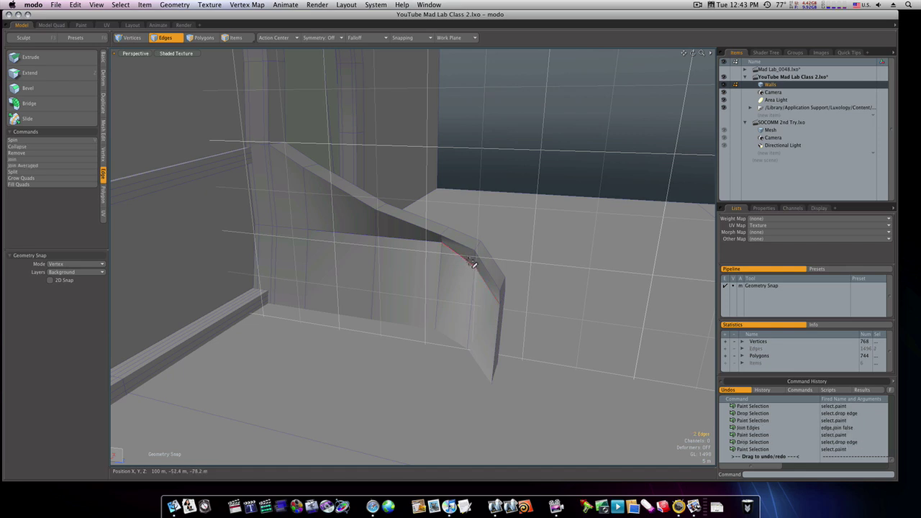
key("j")
left_click(406, 240, "shift")
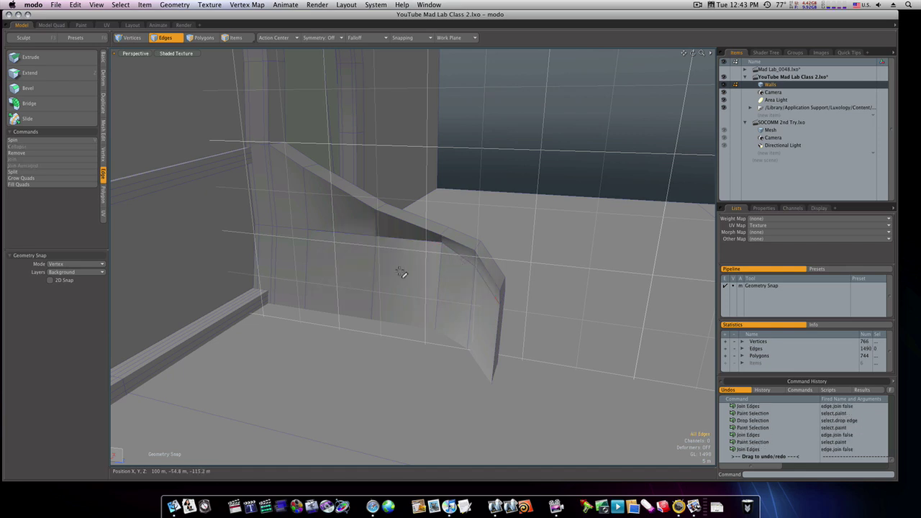
key("ctrl+j")
left_click(353, 235)
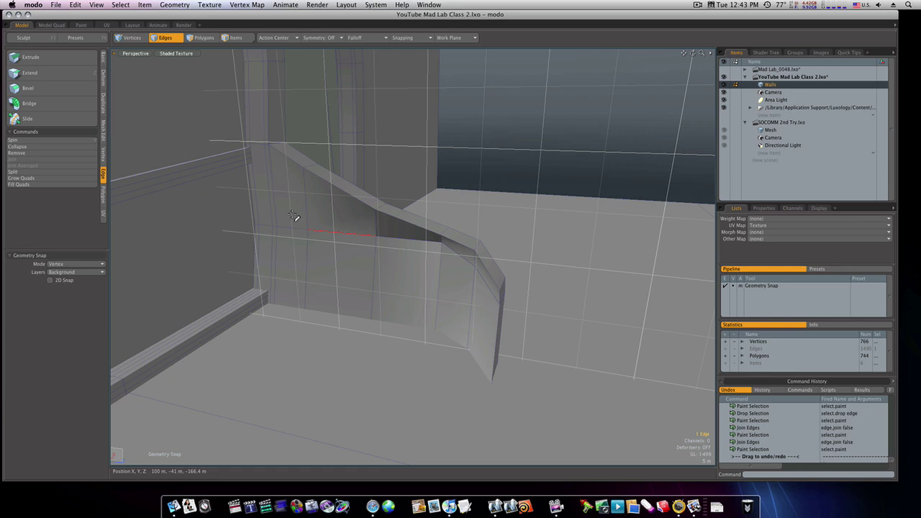
left_click(289, 238)
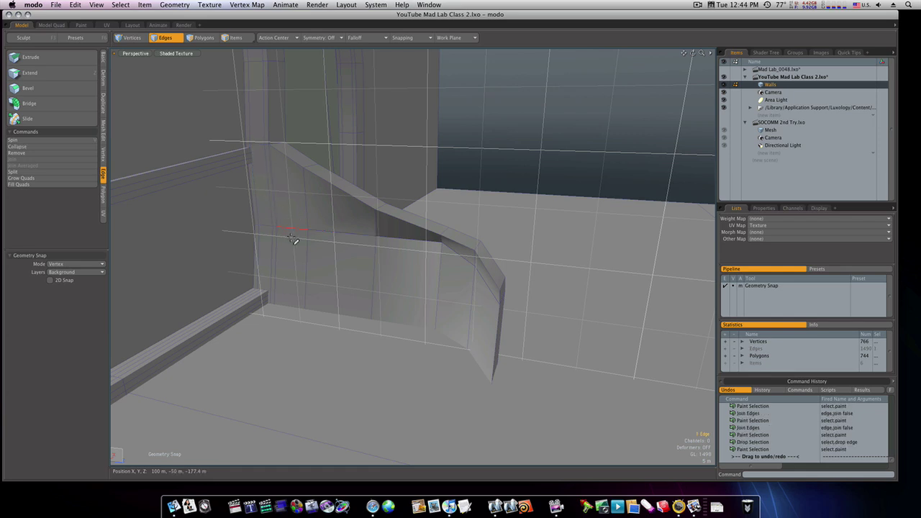
key("space")
Step: Select the edge loop across the cap nearest the wall's tip and move it straight down to steepen the slope
left_click_drag(458, 283, 319, 274, "alt")
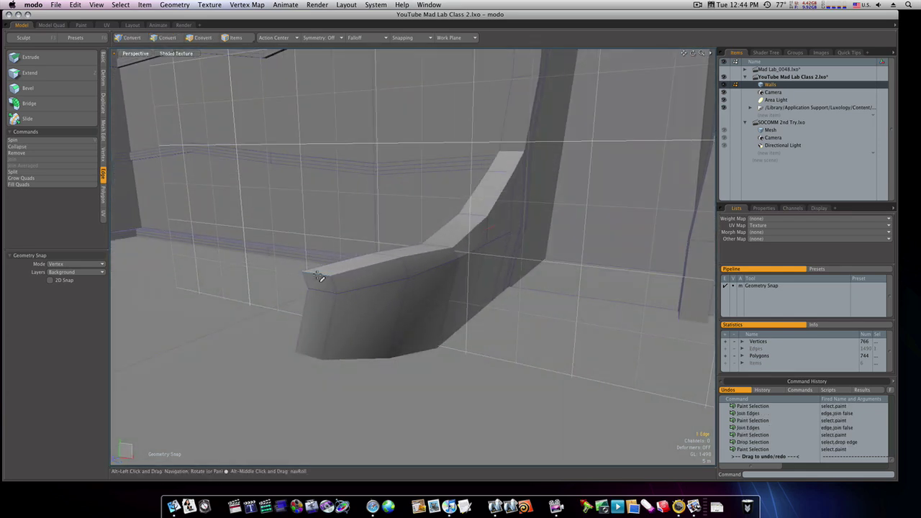
left_click(395, 257)
key("space")
key("space")
double_click(394, 258)
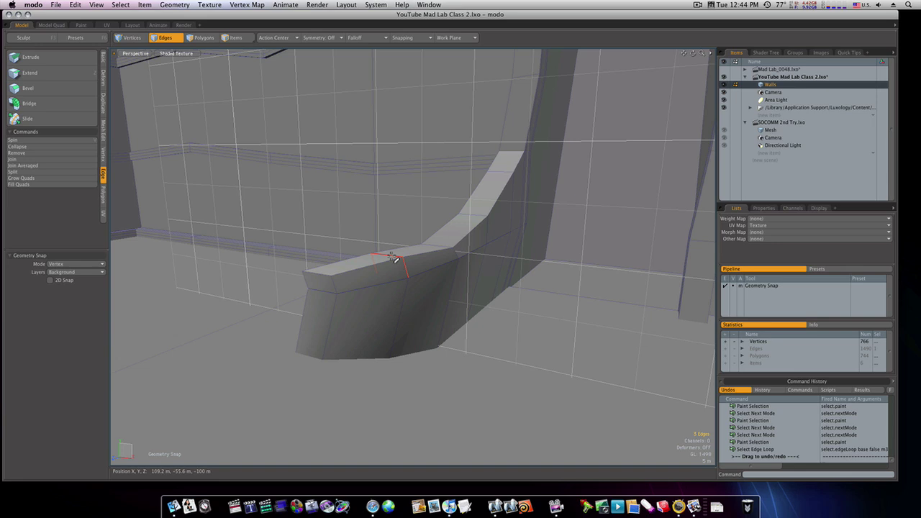
key("w")
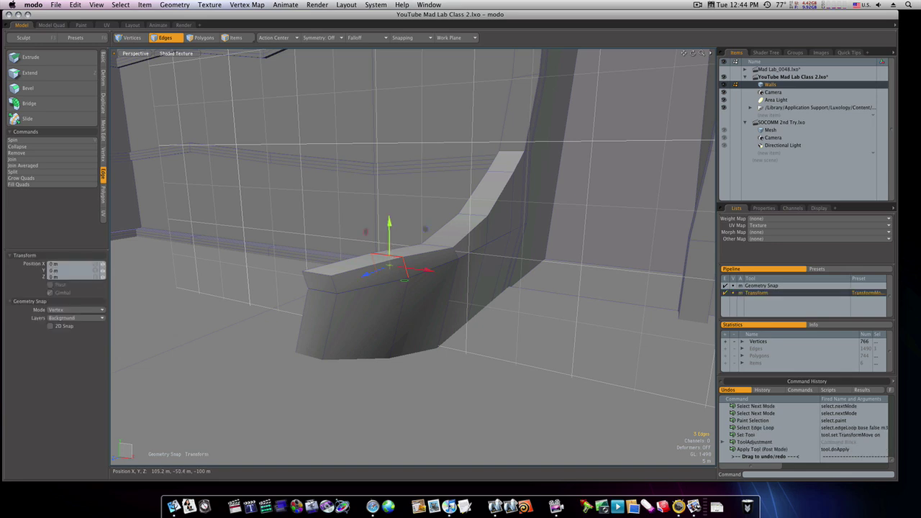
left_click_drag(388, 225, 388, 244)
key("space")
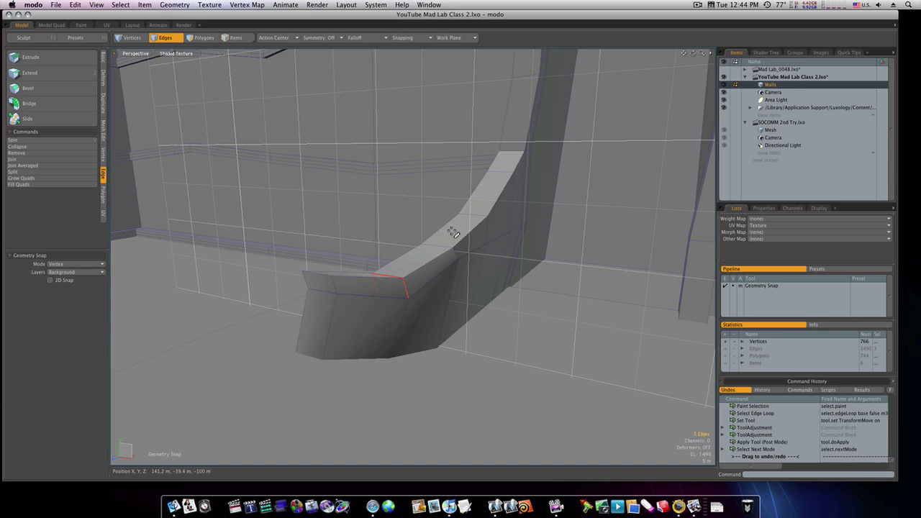
Step: Move the cap's cross edges at the middle bend by -500 mm in X, 3.8 m in Y and 11 m in Z
left_click(446, 247)
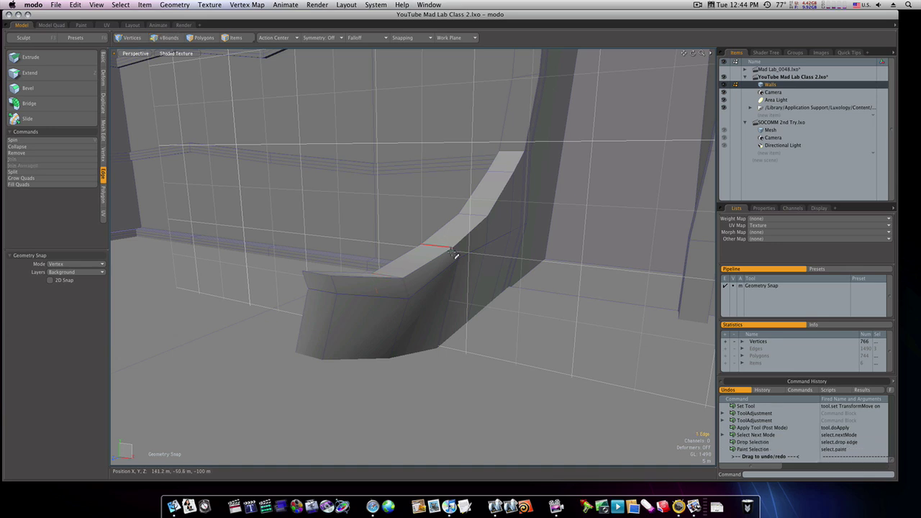
left_click(454, 252, "shift")
left_click_drag(461, 253, 609, 264, "alt")
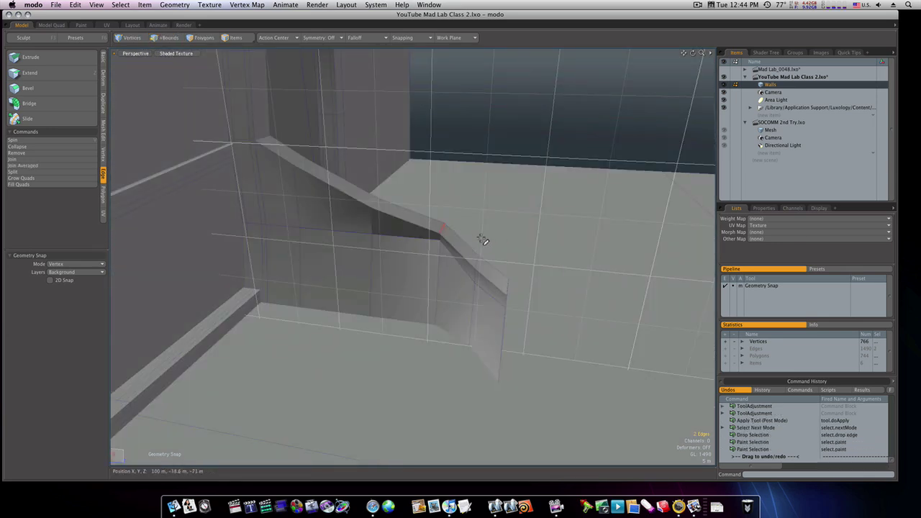
left_click_drag(449, 239, 307, 266, "ctrl+alt")
key("w")
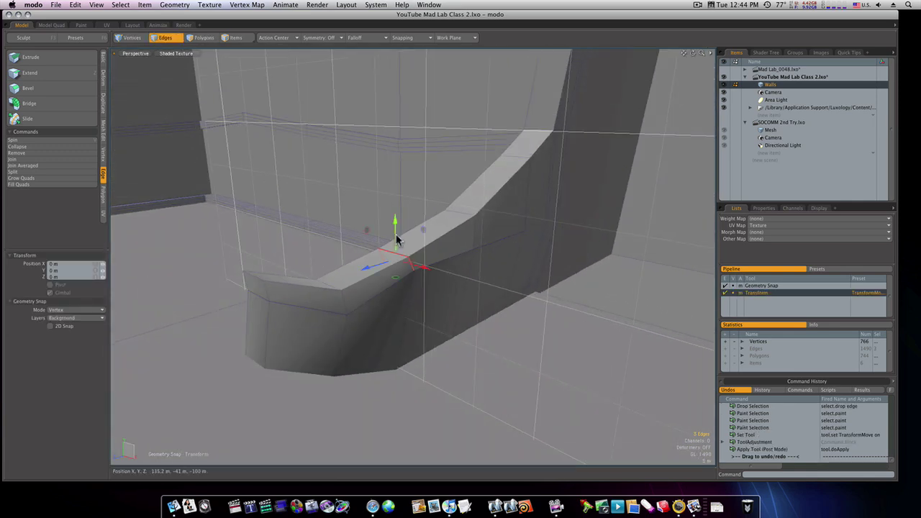
left_click_drag(387, 263, 341, 265)
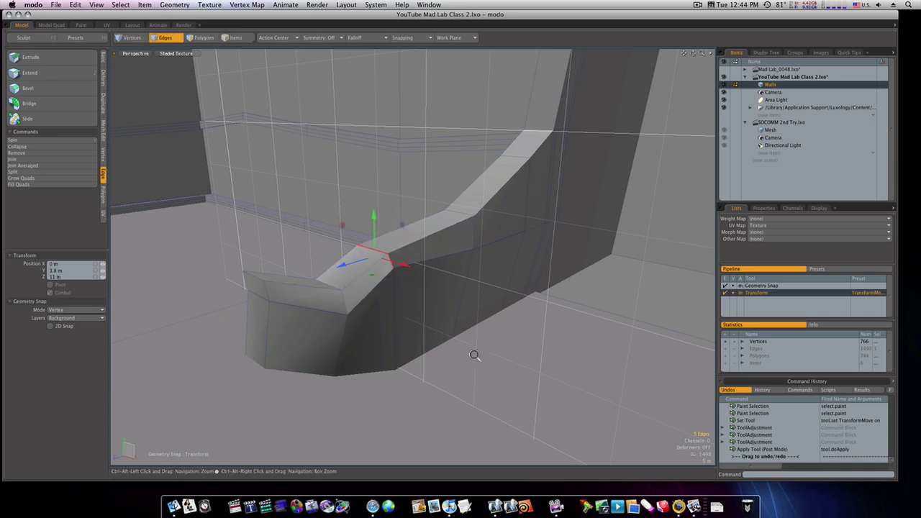
left_click_drag(475, 355, 482, 333, "ctrl+alt")
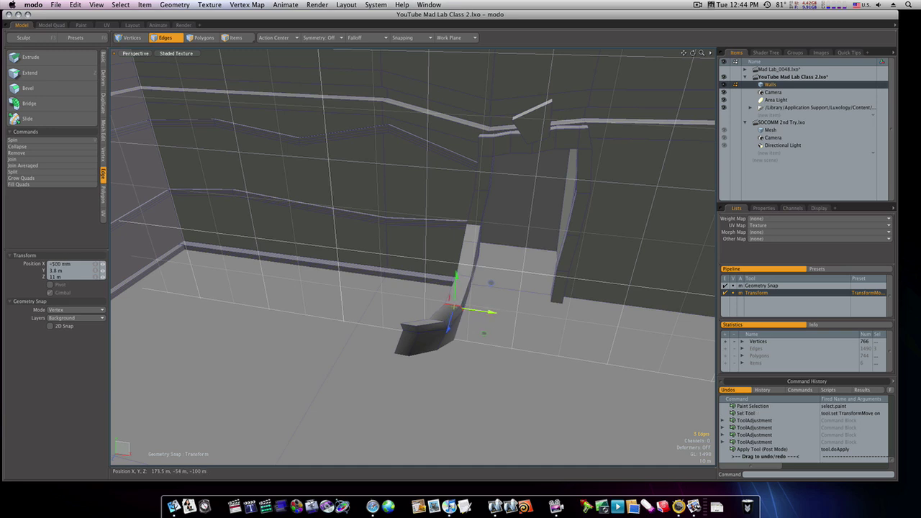
Step: Select the edge loop across the cap closer to the door frame and move it 4 m along X
key("space")
double_click(464, 277)
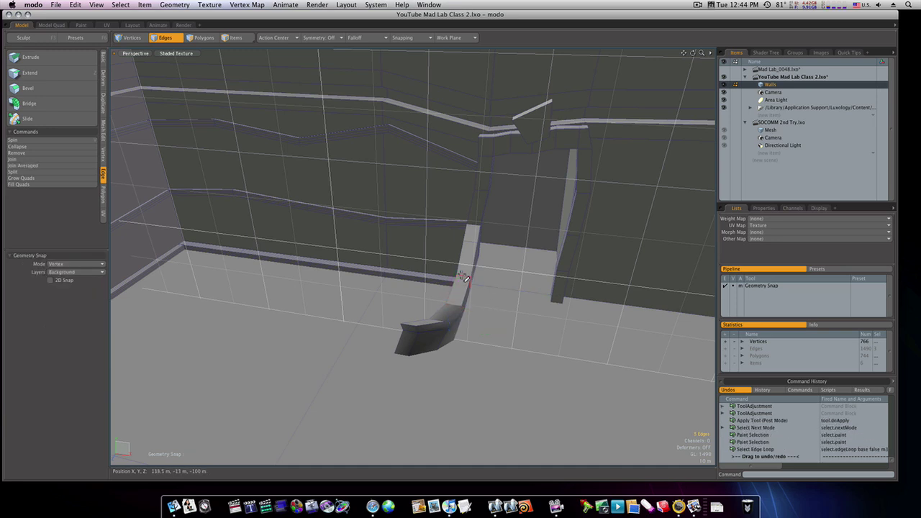
key("w")
left_click_drag(465, 277, 483, 287)
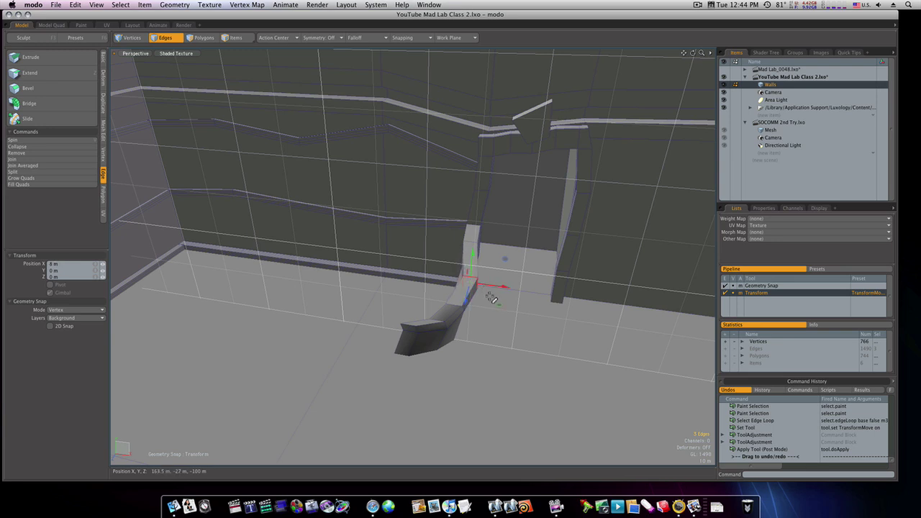
key("space")
Step: Select the polygon loops of the low wall's section beside the door frame
mouse_move(482, 321)
left_mouse_down("alt")
mouse_move(513, 327)
mouse_move(508, 336)
mouse_move(497, 290)
mouse_move(421, 285)
mouse_move(500, 294)
mouse_move(555, 334)
mouse_move(490, 309)
left_mouse_up("alt")
left_click(494, 322)
key("space")
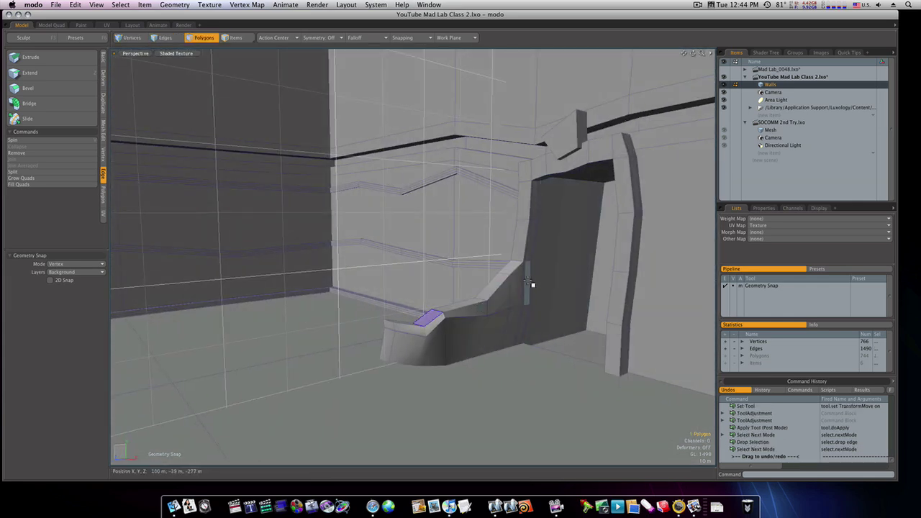
mouse_move(513, 274)
left_mouse_down()
mouse_move(518, 291)
mouse_move(504, 314)
left_mouse_up()
key("l")
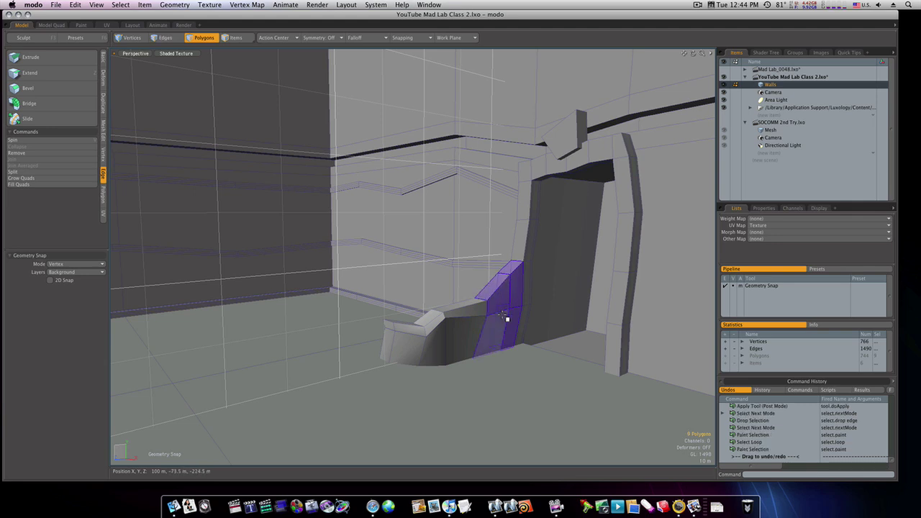
key("l")
Step: Extend the polygon selection loop by loop over the rest of the low wall to its tip
left_click(469, 307, "shift")
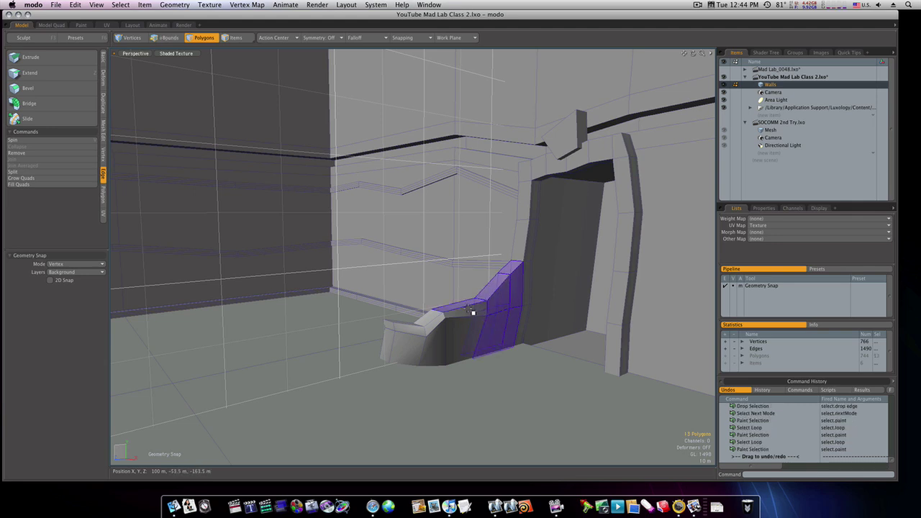
key("l")
mouse_move(445, 329)
left_mouse_down()
mouse_move(428, 320)
mouse_move(393, 343)
left_mouse_up()
key("l")
key("l")
Step: Try cutting the selected wall polygons, undo the cut, and add the missed polygons on the cap and inner side to the selection
key("super+x")
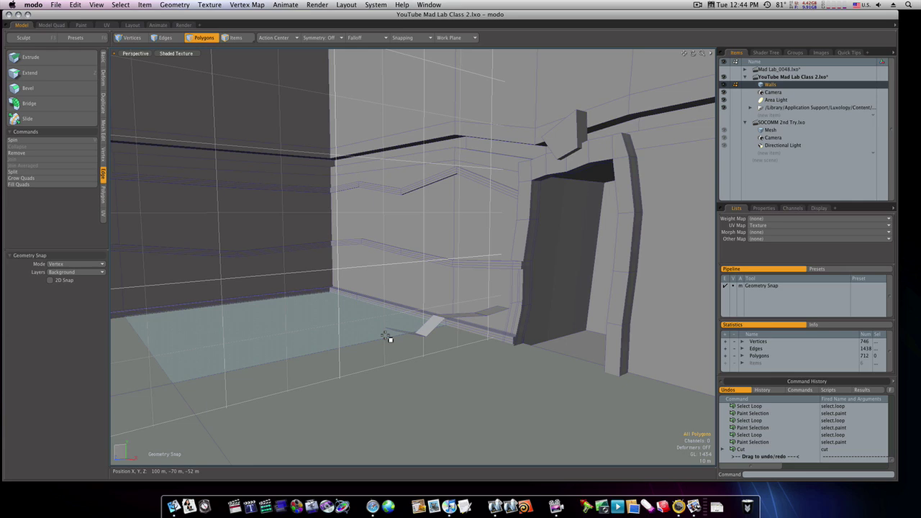
key("super+z")
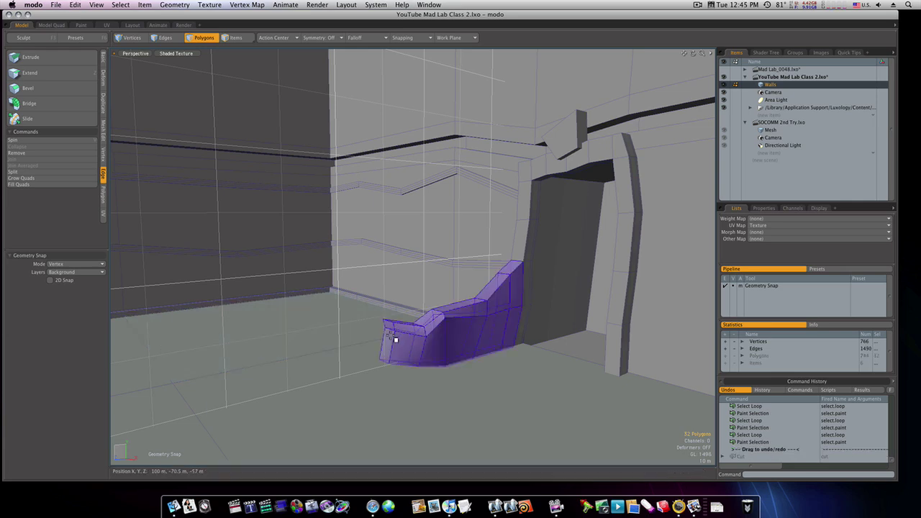
left_click_drag(385, 337, 409, 358, "alt")
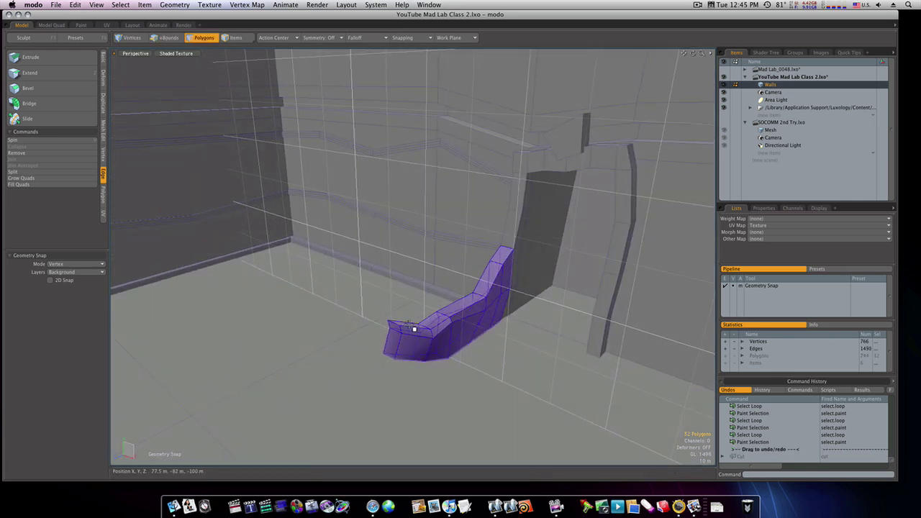
left_click_drag(413, 325, 434, 328)
mouse_move(476, 303)
left_mouse_down("alt")
mouse_move(641, 294)
mouse_move(615, 315)
left_mouse_up("alt")
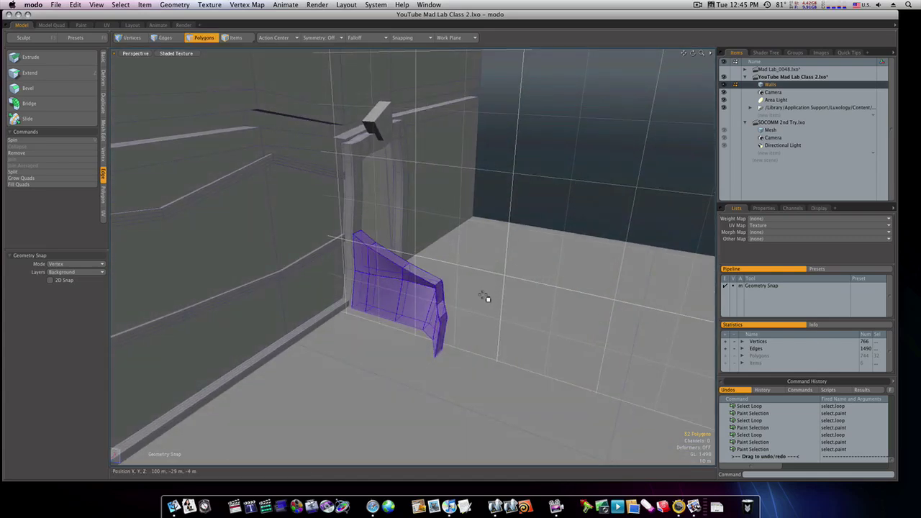
left_click(384, 271)
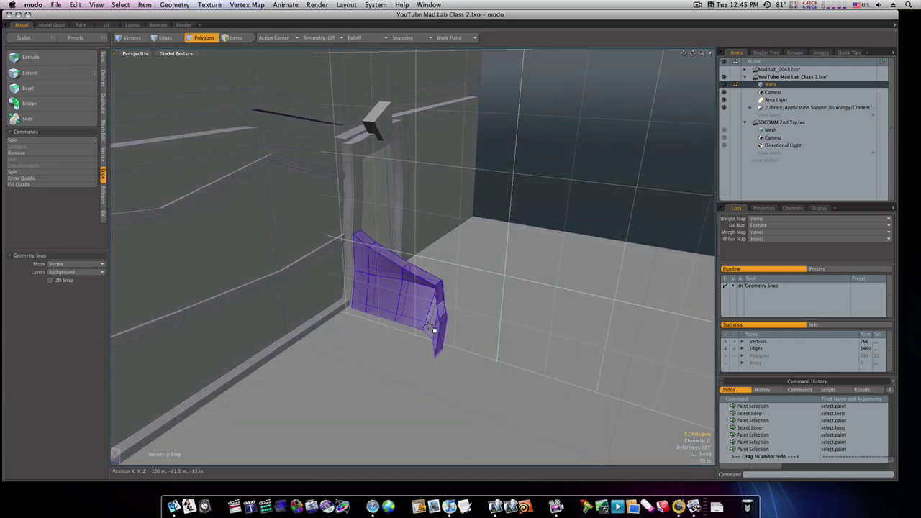
mouse_move(413, 302)
left_mouse_down("alt")
mouse_move(369, 333)
mouse_move(454, 337)
mouse_move(336, 302)
mouse_move(336, 267)
mouse_move(411, 303)
left_mouse_up("alt")
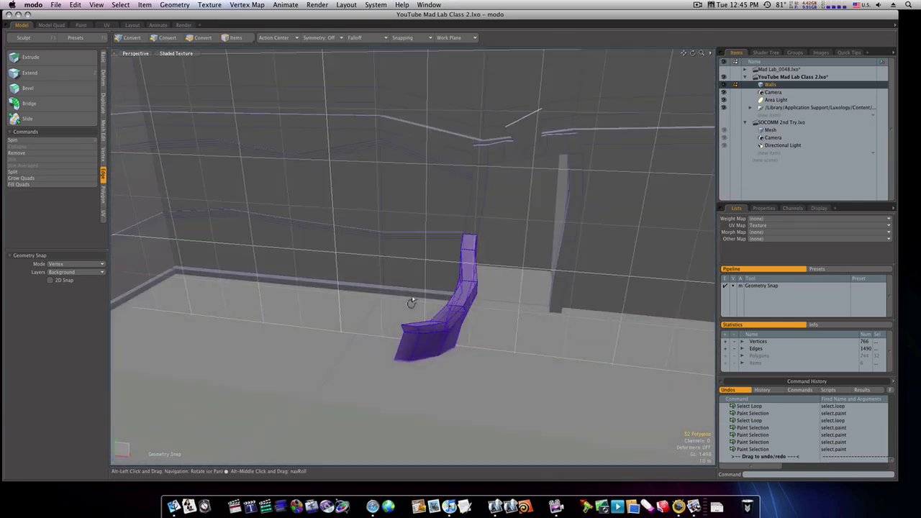
Step: Cut the selected low wall polygons out of the room's wall mesh
left_click(488, 368)
key("super+z")
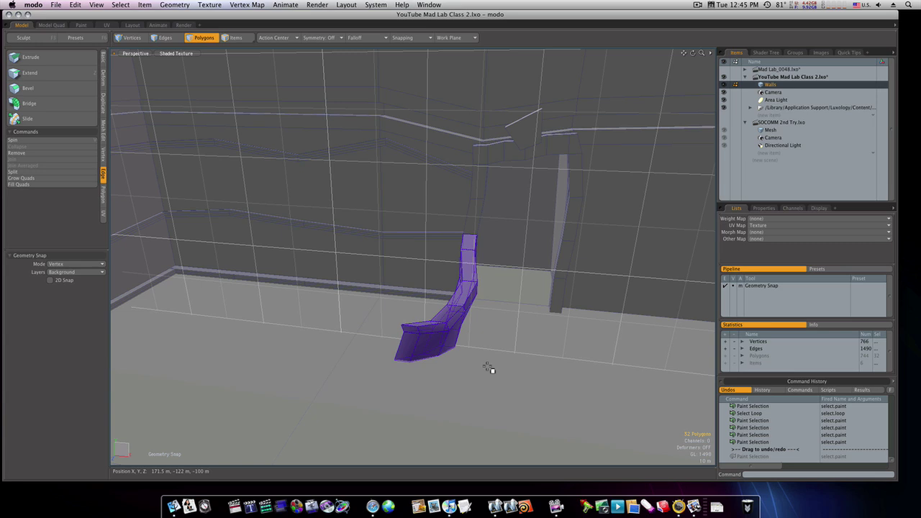
key("super+x")
key("space")
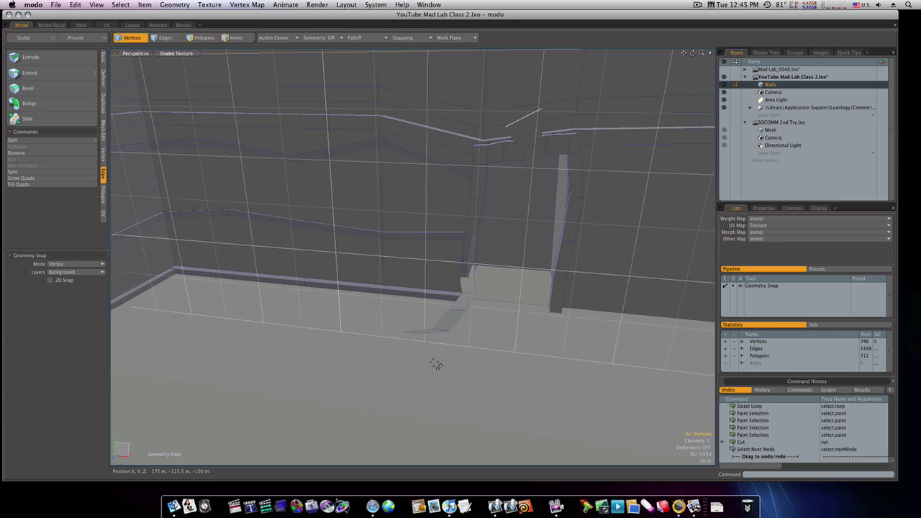
Step: Select the connected leftover polygons lying where the low wall was cut out and delete them
left_click_drag(454, 363, 395, 354, "alt")
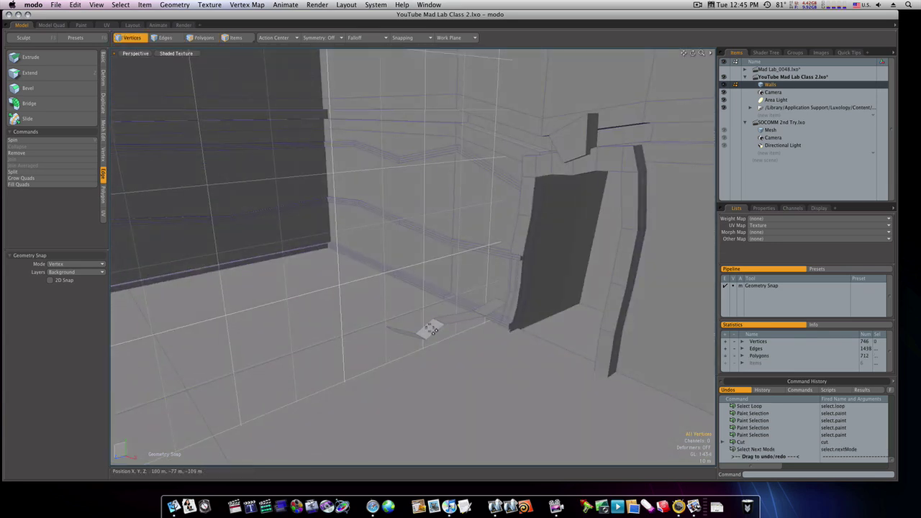
key("space")
key("space")
double_click(442, 329)
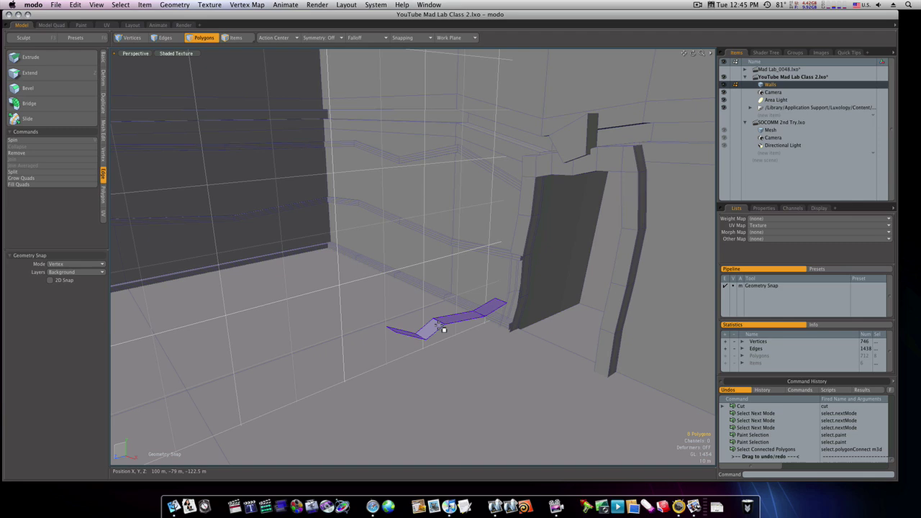
key("Delete")
Step: Paste the cut low wall back into the mesh and select all of its connected polygons
key("super+v")
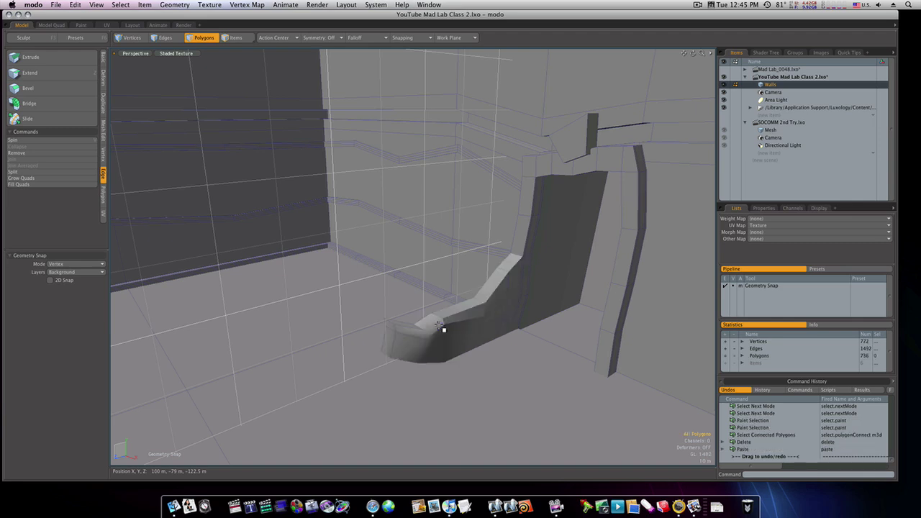
left_click_drag(440, 329, 551, 314, "alt")
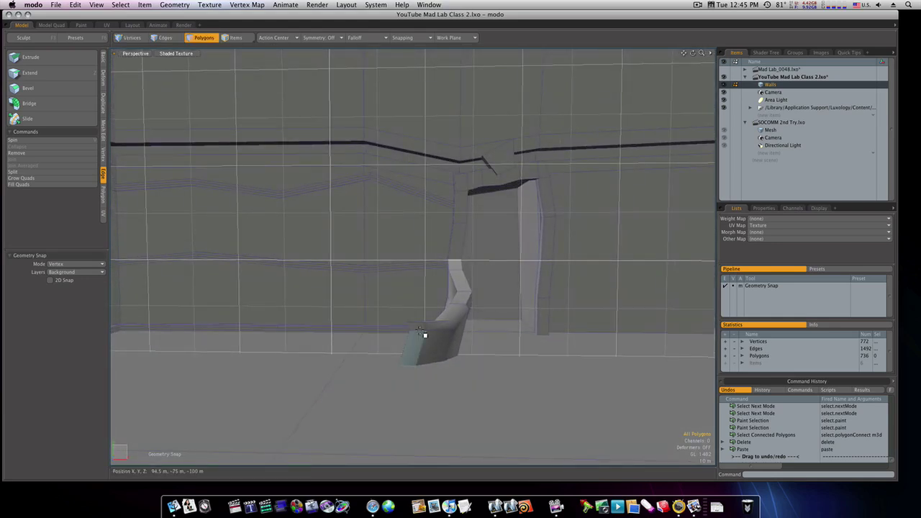
double_click(452, 344)
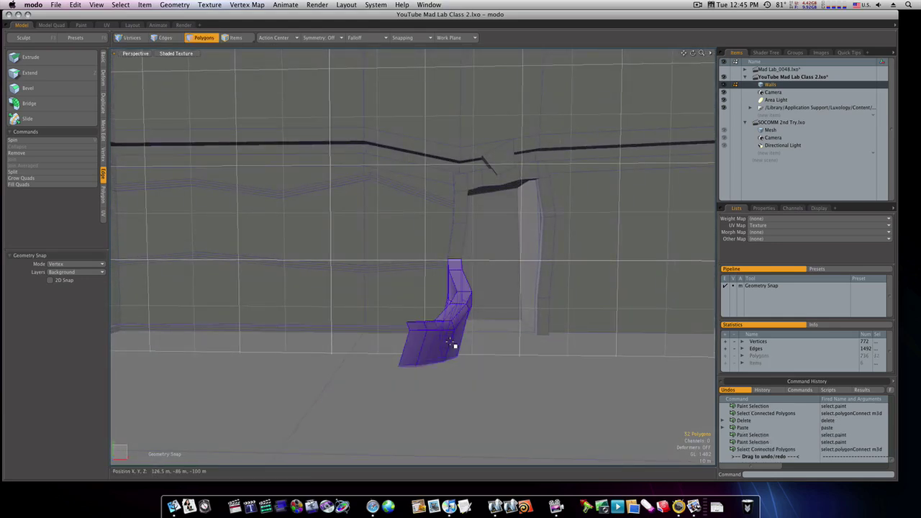
Step: Try to mirror the selected low wall along X across the middle of the doorway, and undo the mirror
left_click(103, 102)
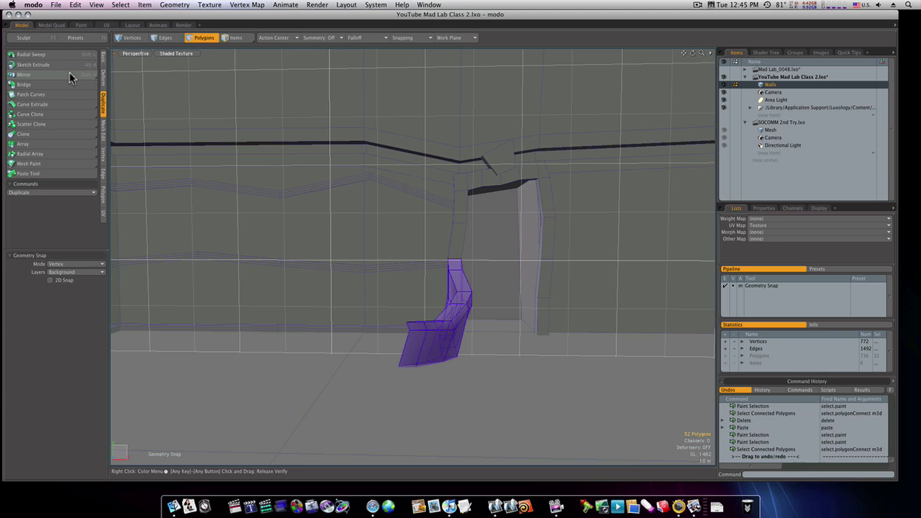
left_click(69, 75)
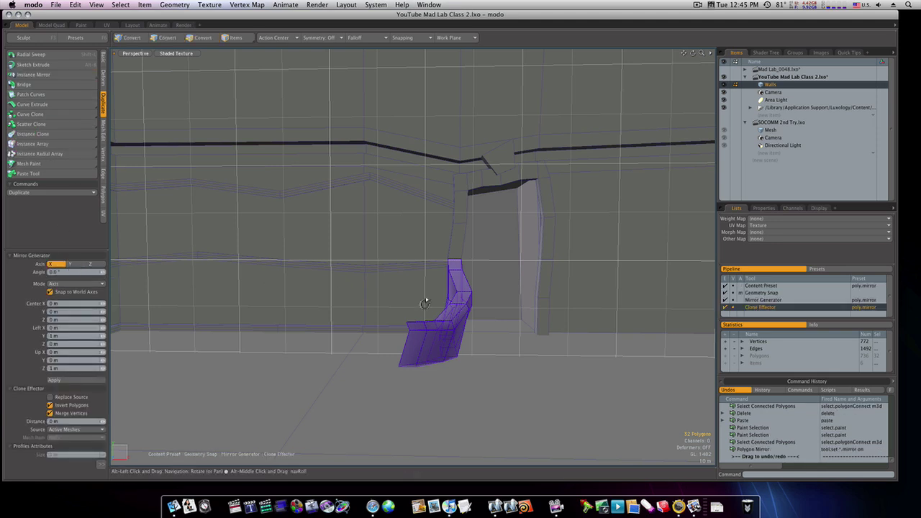
left_click_drag(477, 307, 437, 306, "alt+shift")
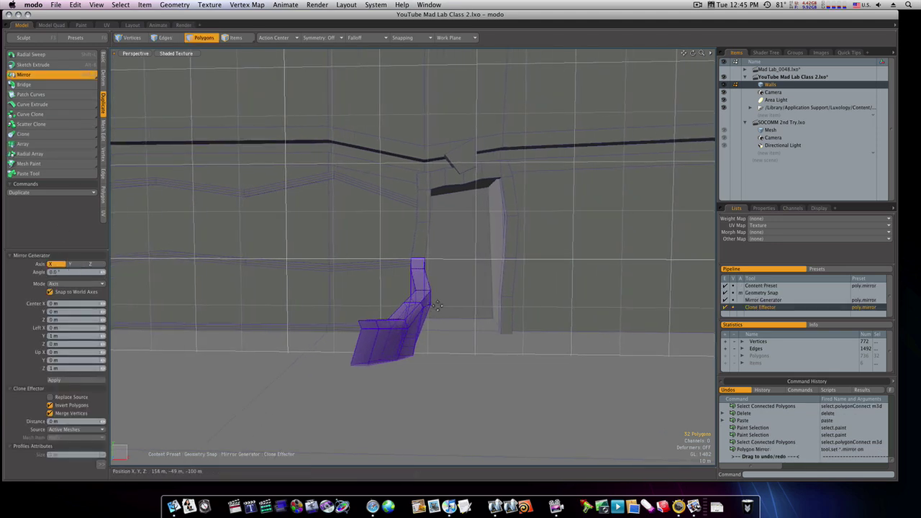
left_click(466, 301)
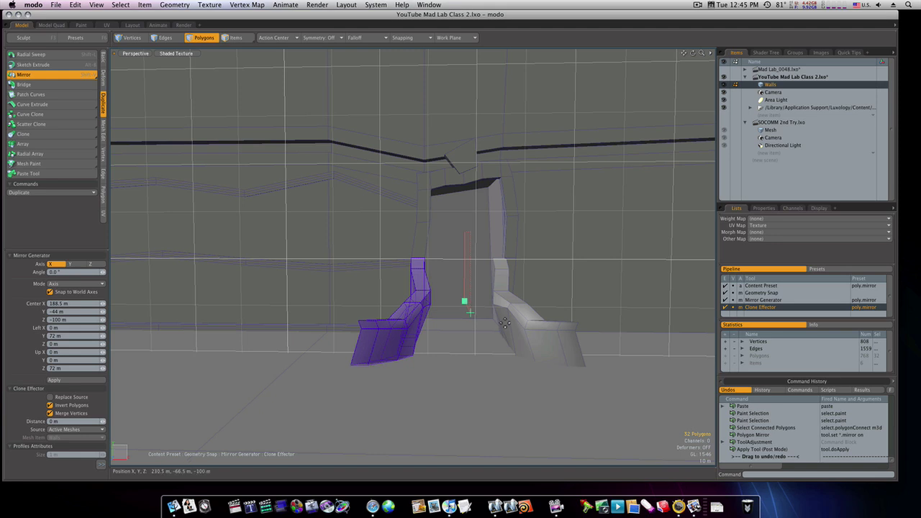
left_click_drag(500, 325, 443, 368, "alt")
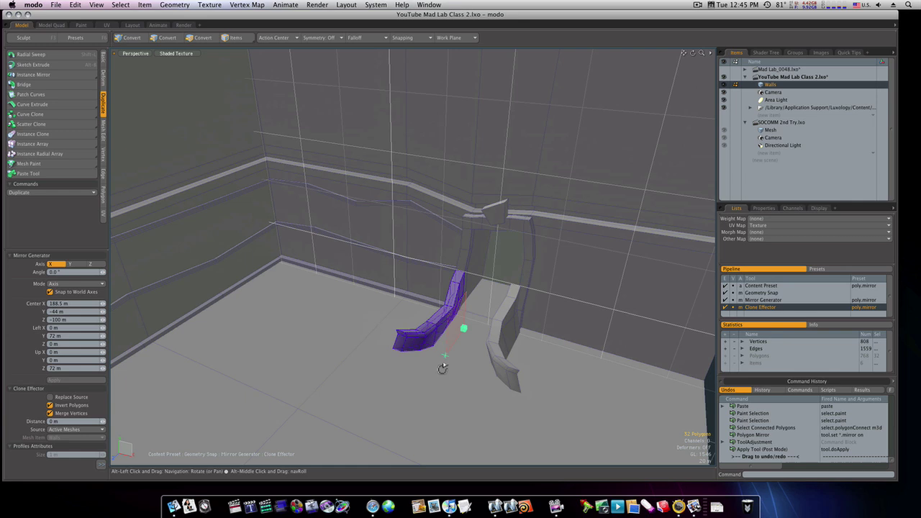
key("super+z")
key("super+z")
key("super+z")
key("super+z")
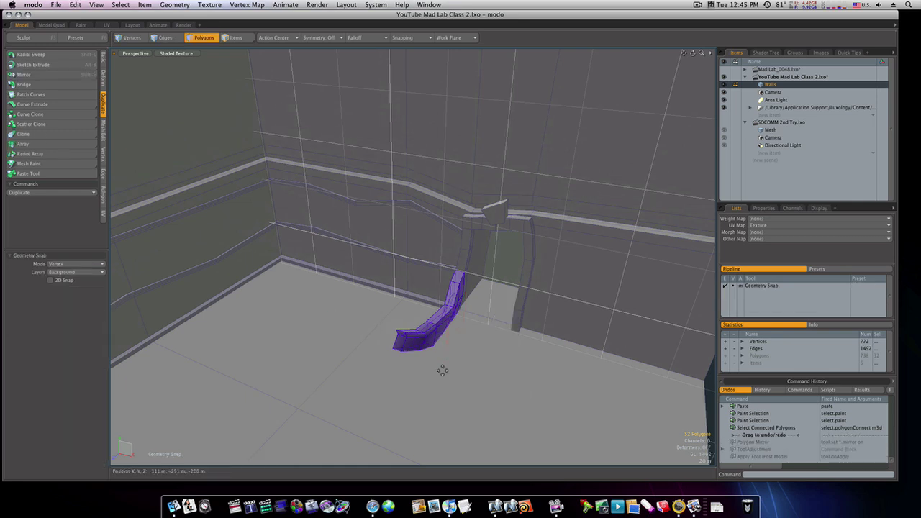
Step: Copy and paste the selected low wall and move the duplicate along X to the opposite side of the doorway
key("super+shift+z")
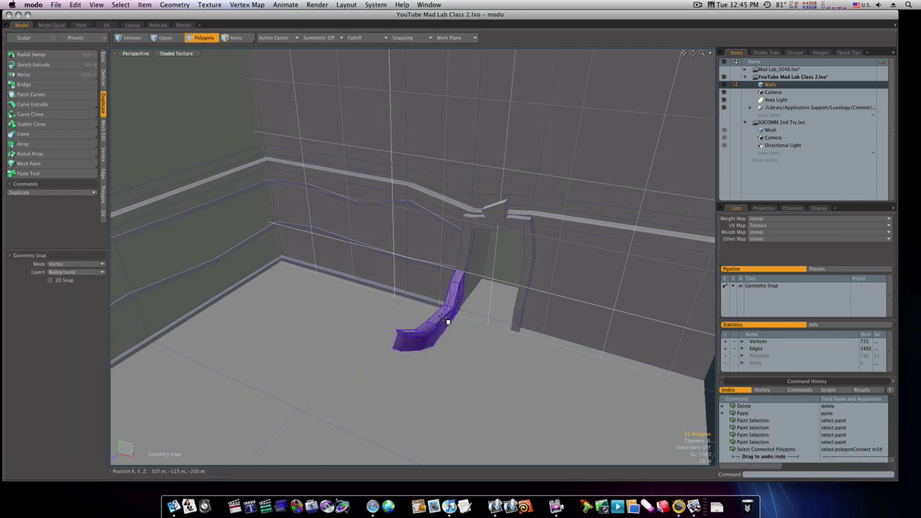
key("super+c")
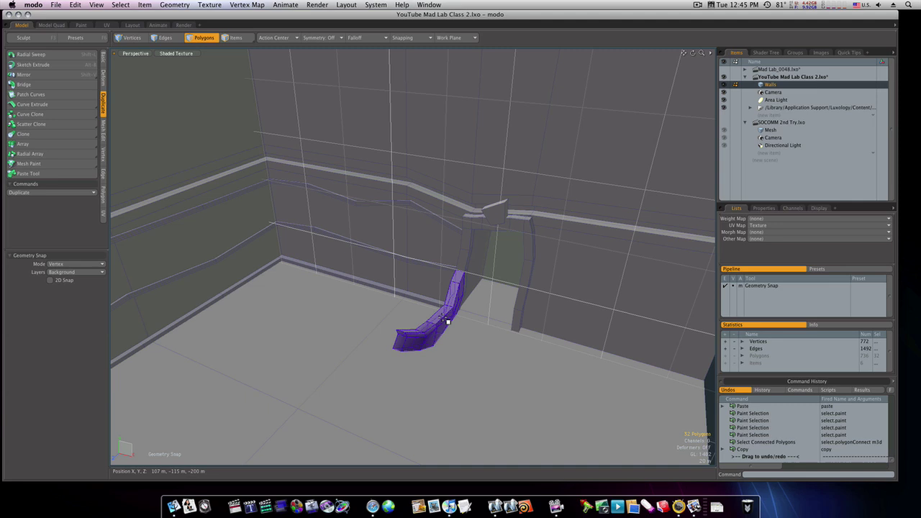
key("super+v")
key("w")
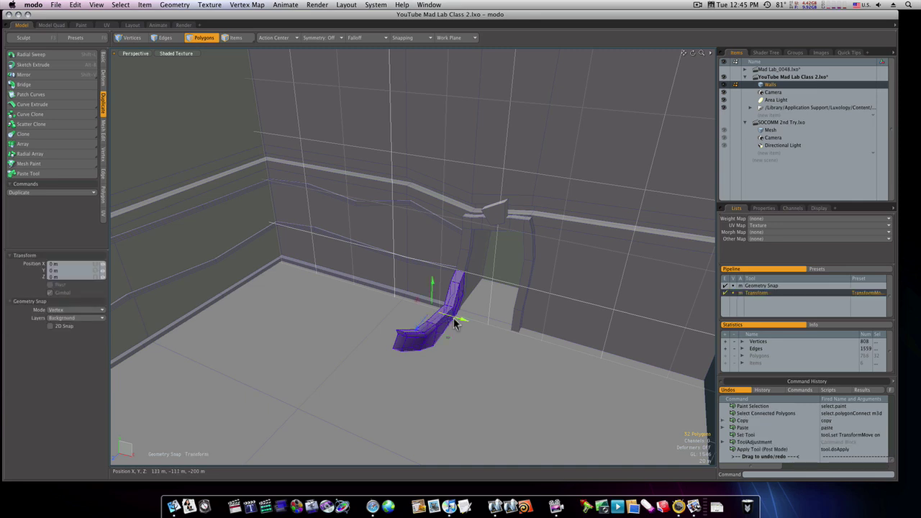
left_click_drag(455, 324, 569, 323)
key("space")
Step: Move the mid-height vertex on the inner side of the duplicated wall's door-frame end -800 mm along X
left_click_drag(510, 295, 541, 339, "ctrl+alt")
key("Escape")
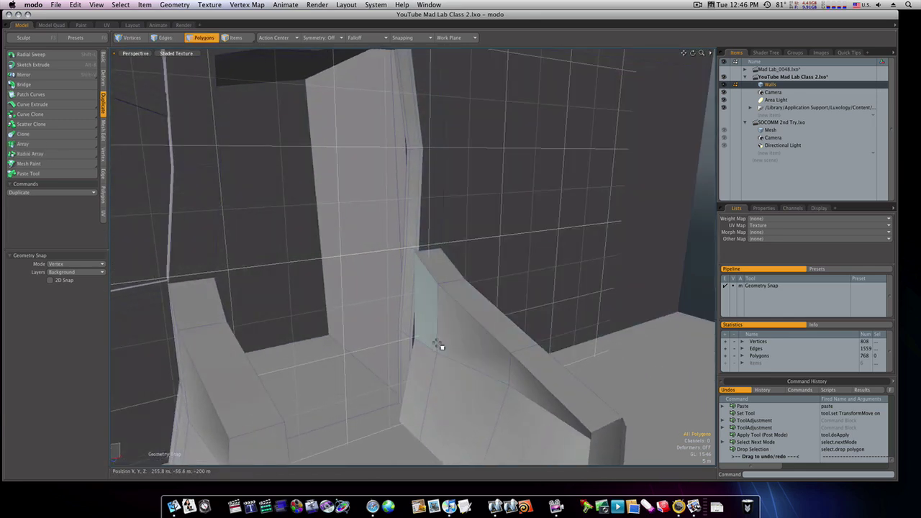
key("space")
left_click(417, 341)
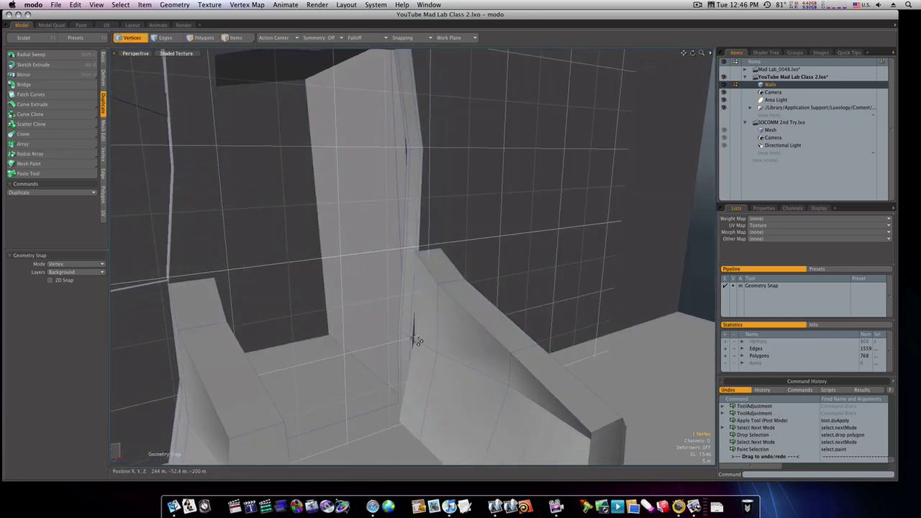
key("w")
left_click(418, 338)
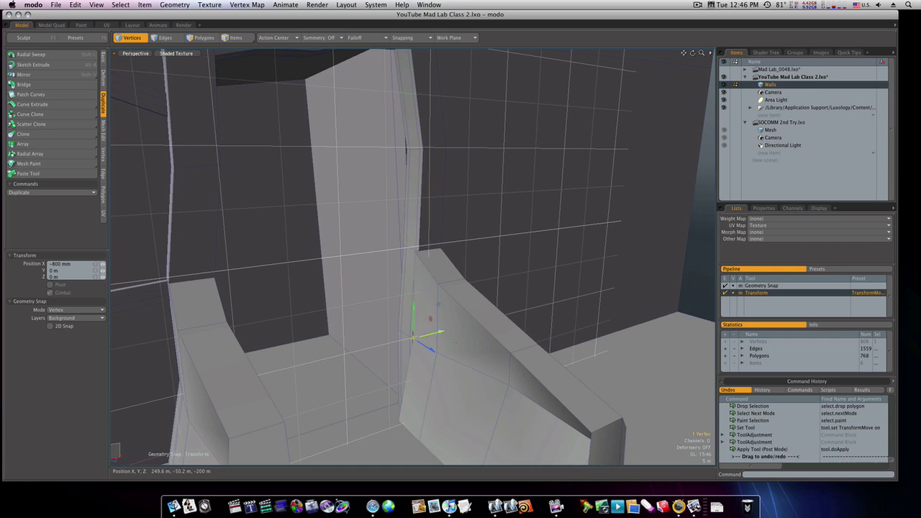
Step: Move the bottom vertex on the inner side of the duplicated wall's end about 6.2 m along X toward the frame line
key("space")
left_click(404, 428)
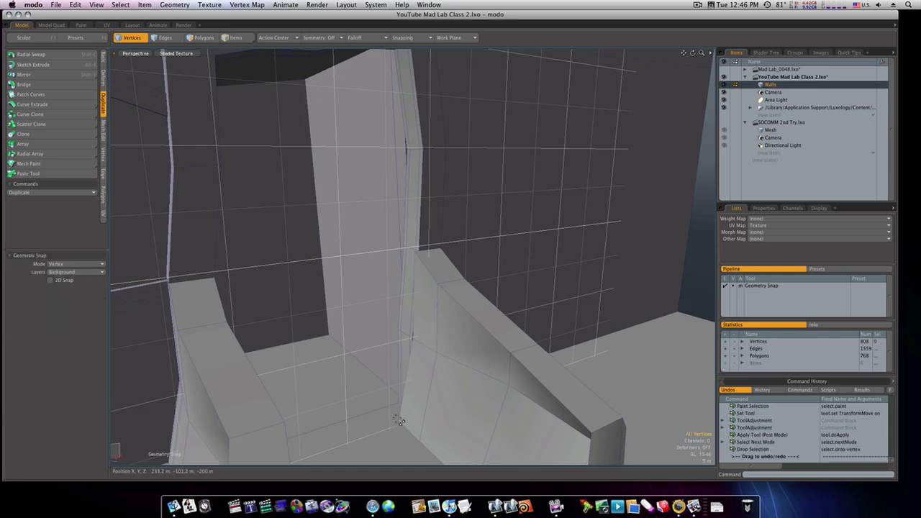
right_click_drag(397, 425, 409, 439)
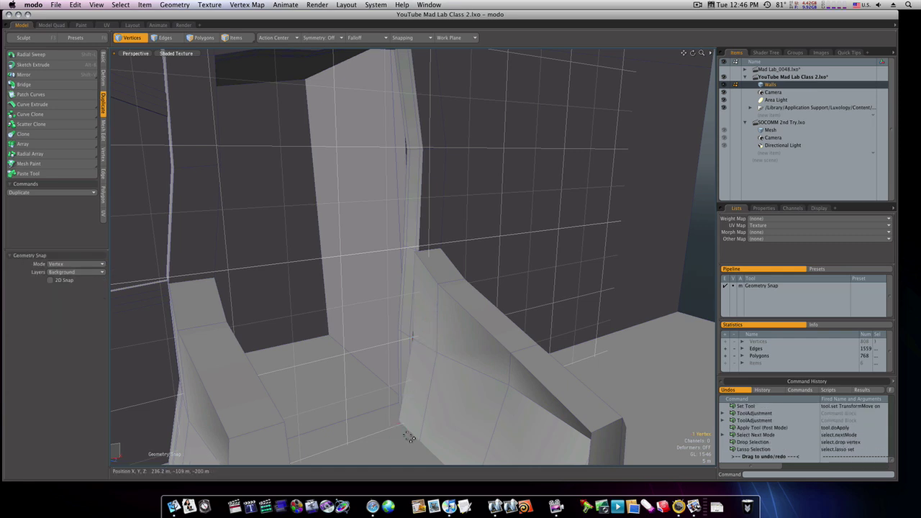
key("w")
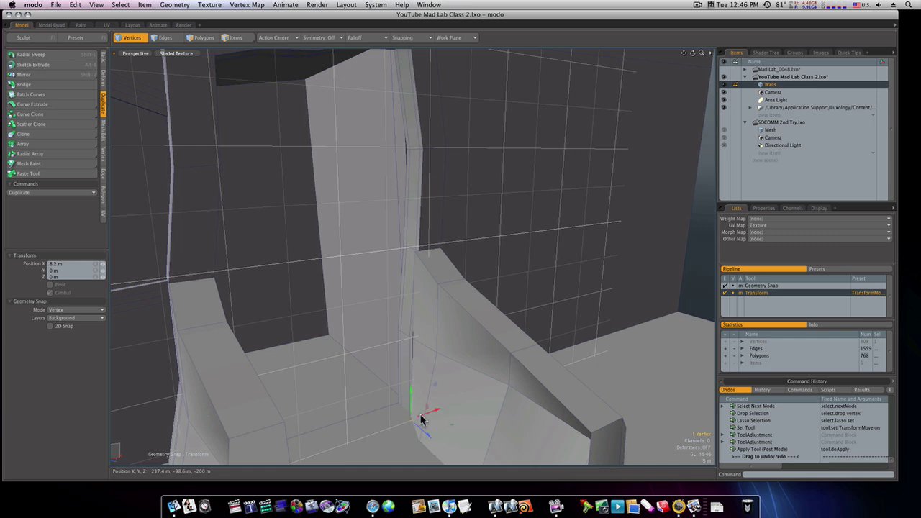
Step: Add the mid-height vertex above to the selection, move both inner vertices 2 m along X, and clear the selection
key("space")
left_click(414, 341, "shift")
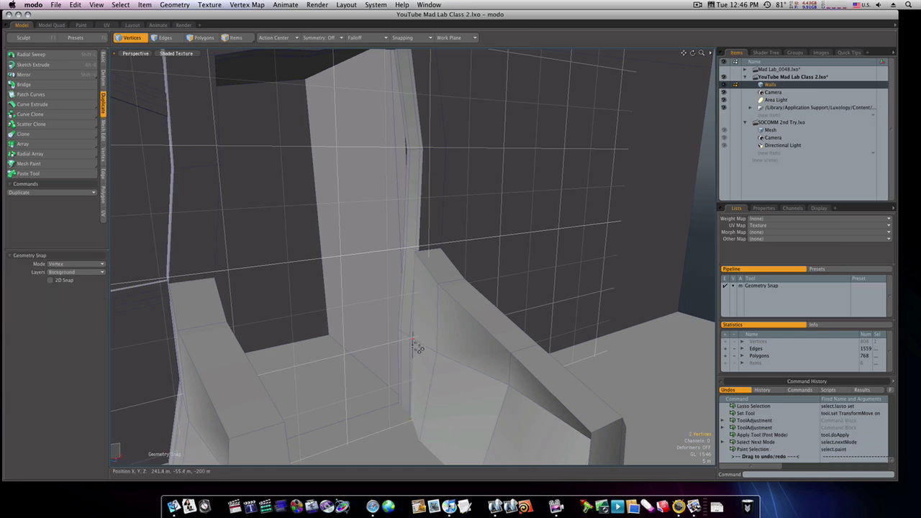
key("w")
left_click_drag(438, 334, 436, 334)
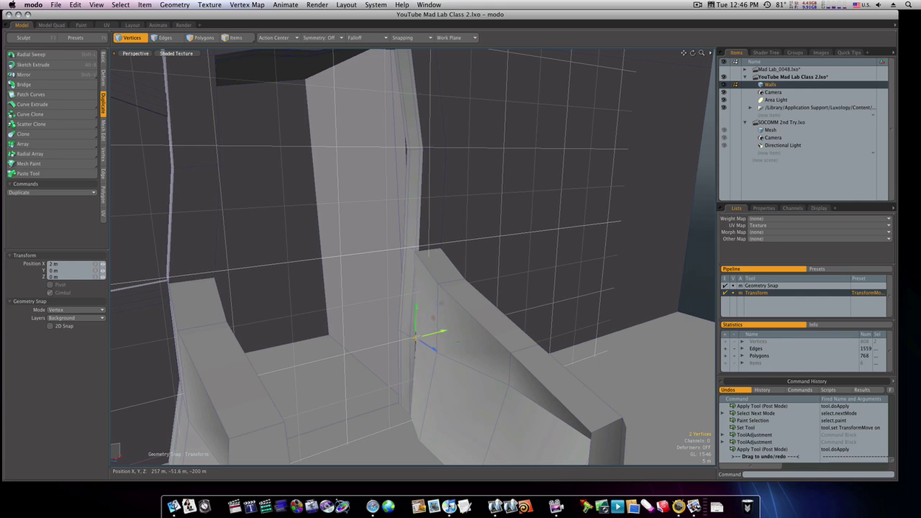
key("space")
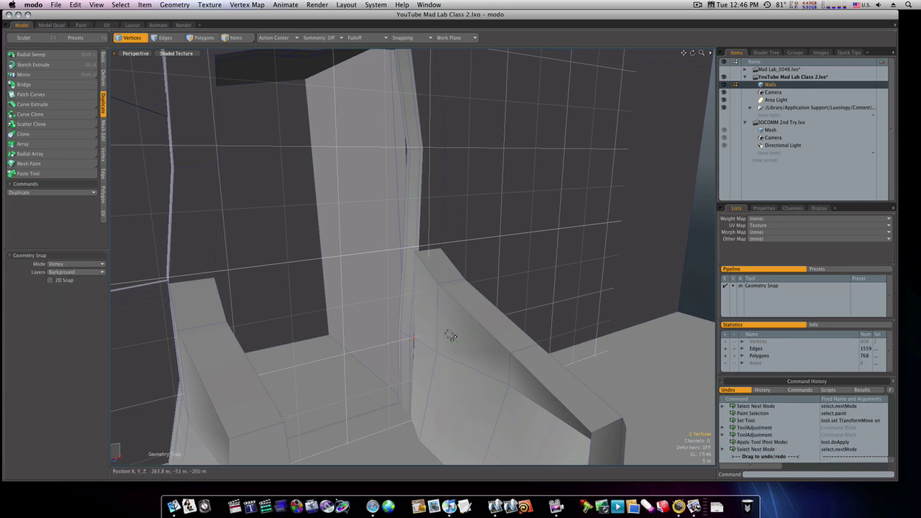
left_click(450, 336)
Step: Move the mid-height vertex on the outer side of the duplicated wall's door-frame end -3.2 m along X
left_click_drag(449, 335, 348, 327, "alt")
left_click_drag(413, 399, 429, 372, "alt+shift")
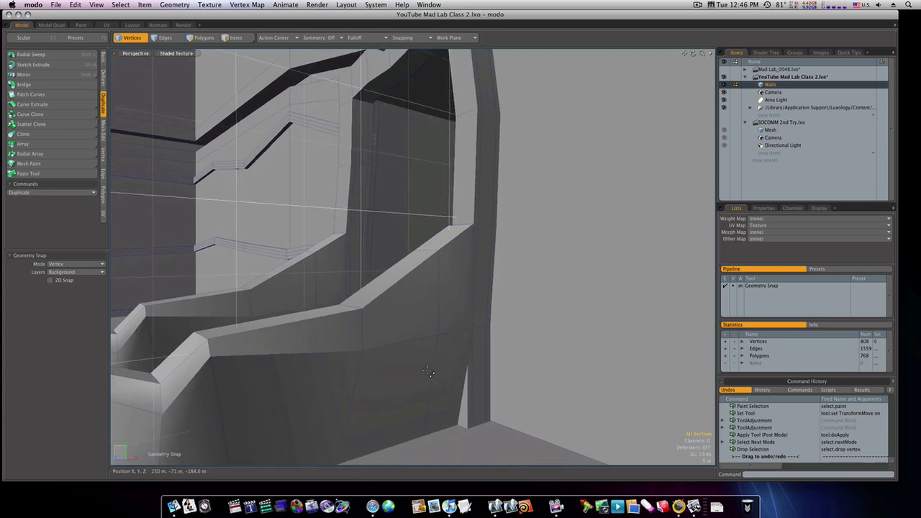
left_click(475, 333)
key("w")
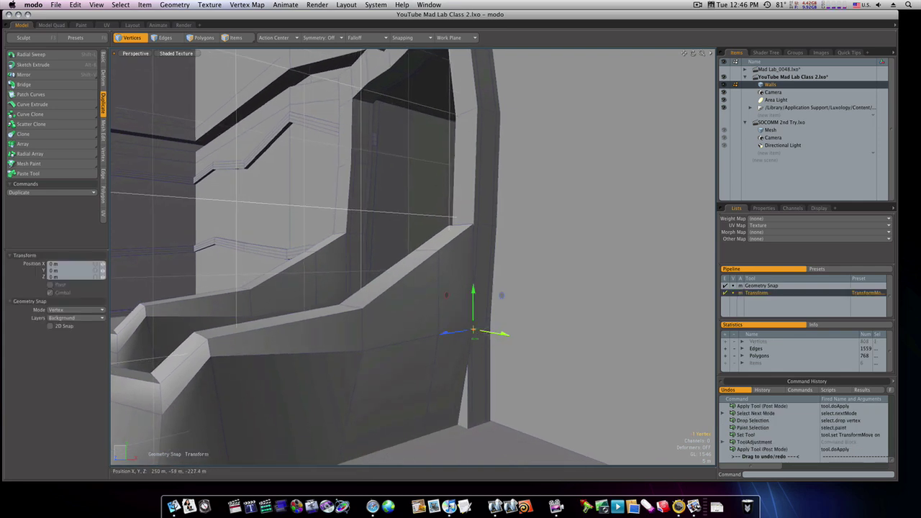
left_click_drag(474, 332, 467, 330)
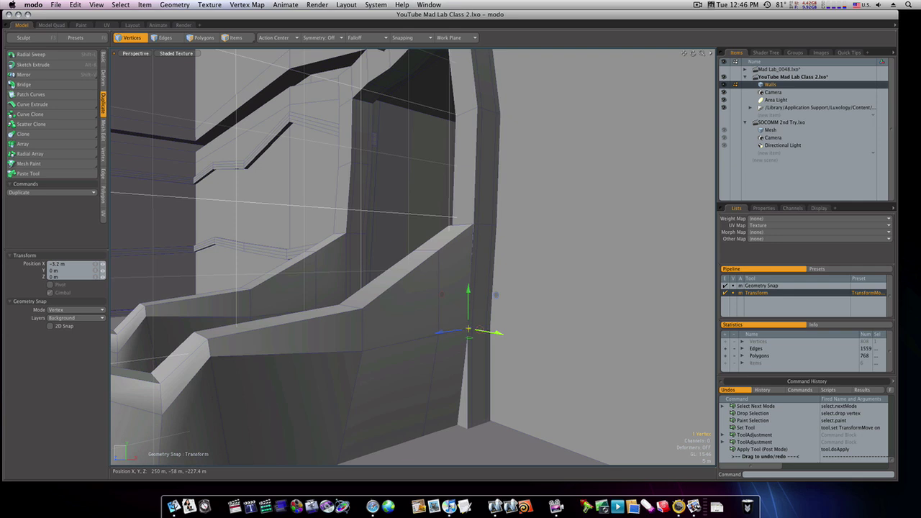
key("space")
Step: Select only the wall's bottom vertex at the outer gap beside the door frame and move it 6.4 m along X
right_click_drag(452, 419, 463, 439)
left_click_drag(459, 436, 459, 427, "alt")
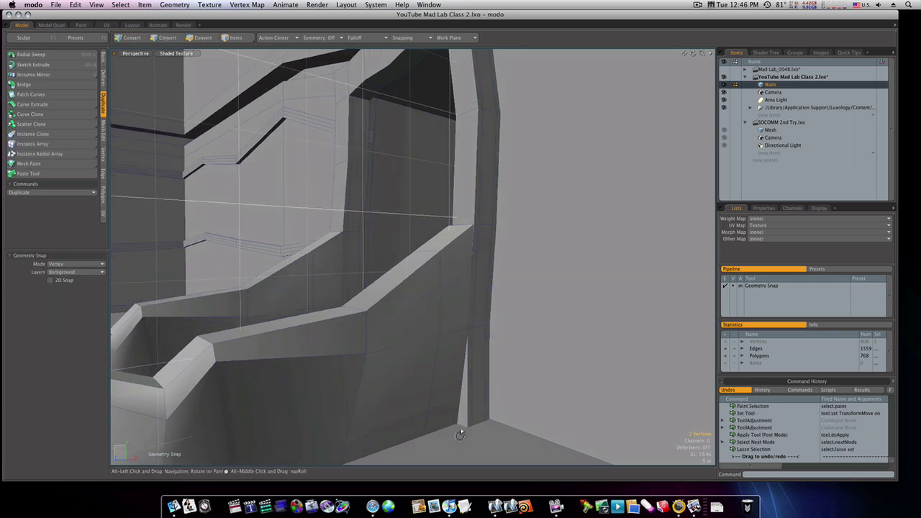
right_click_drag(455, 426, 456, 432, "ctrl")
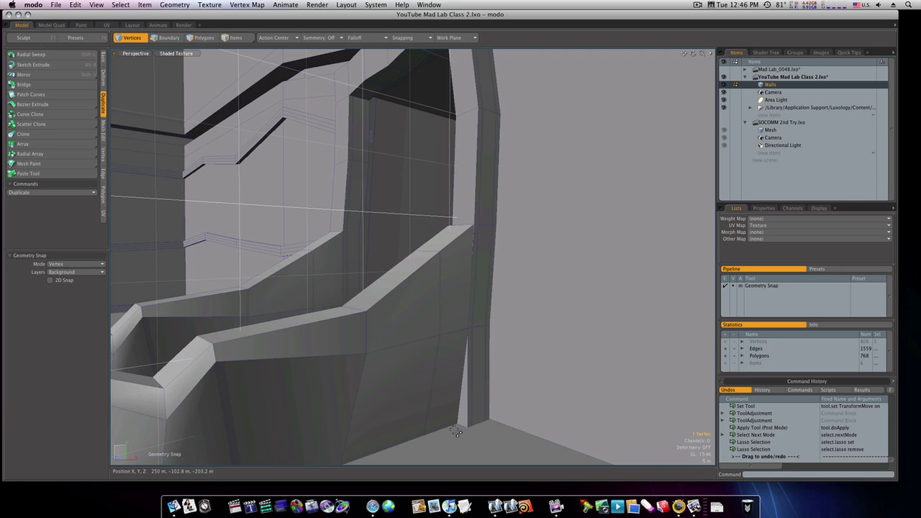
key("w")
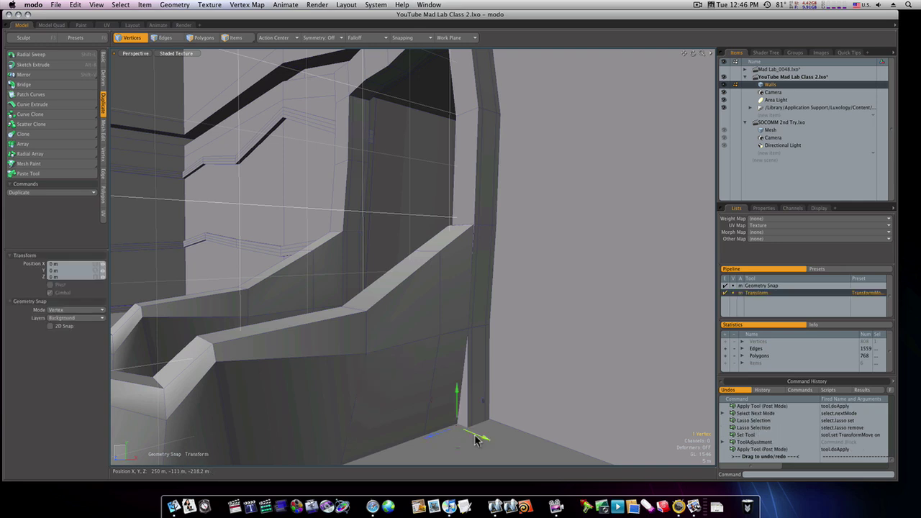
left_click_drag(477, 440, 496, 441)
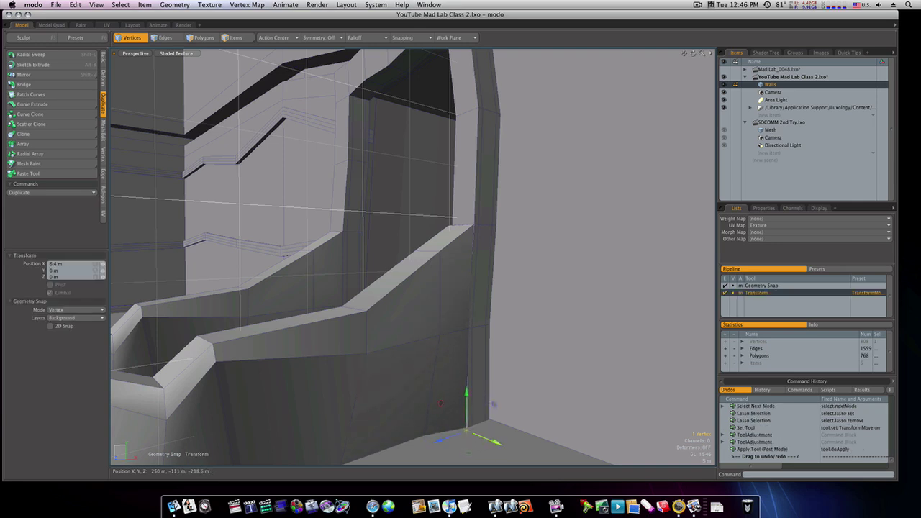
key("space")
Step: Select the upper and lower vertical edges where the duplicated wall's outer side meets the door frame and join them
key("space")
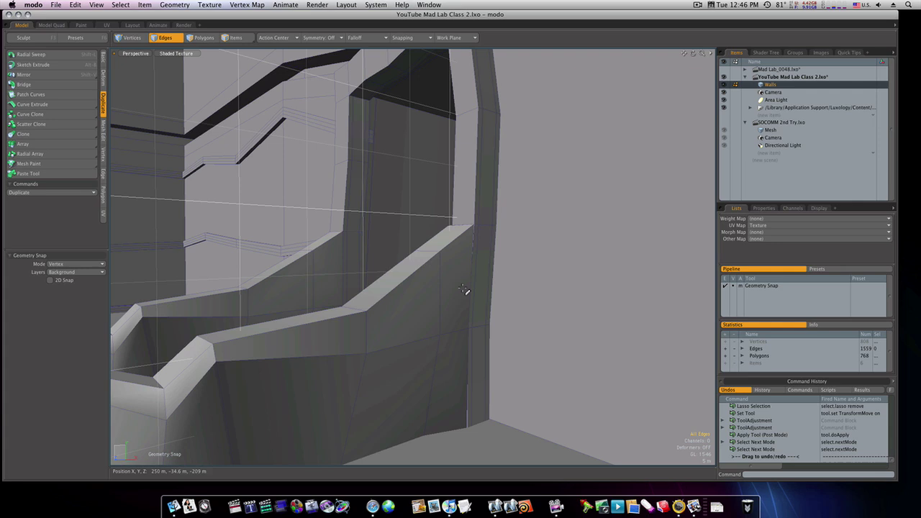
left_click(471, 288)
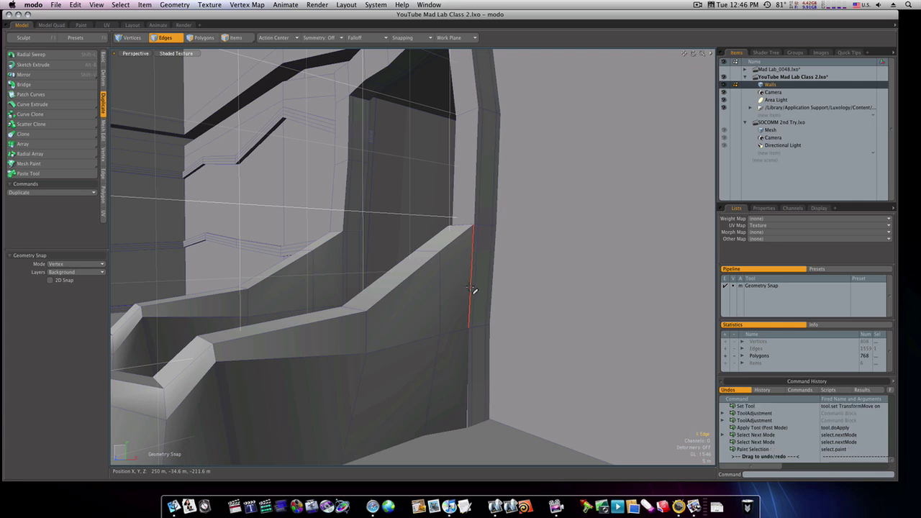
left_click(468, 386)
key("j")
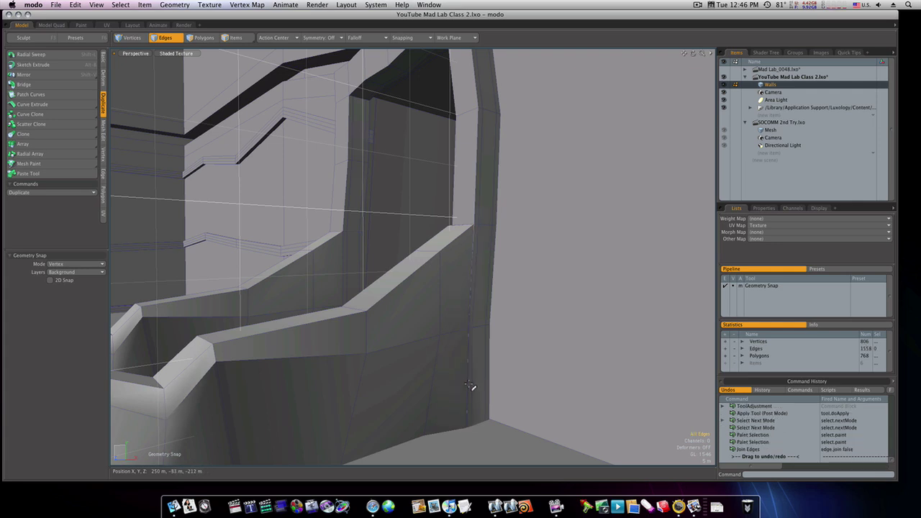
Step: Join the remaining vertical edges where the duplicated wall's outer side meets the door frame
left_click(471, 310)
key("ctrl+j")
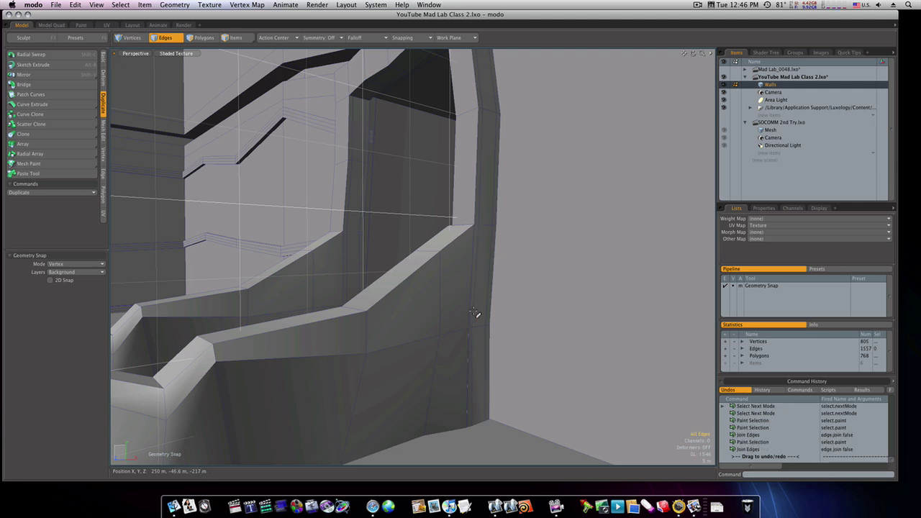
Step: Move the upper vertical edge at the duplicated wall's inner door-frame end 5.4 m along X and join it to the neighbouring frame edge
mouse_move(481, 314)
left_mouse_down("alt")
mouse_move(433, 316)
mouse_move(513, 335)
mouse_move(674, 339)
left_mouse_up("alt")
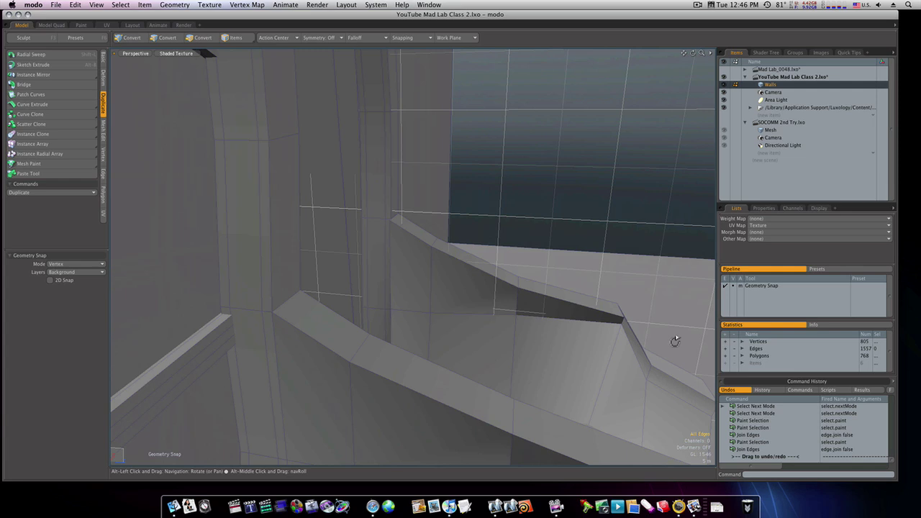
left_click(396, 253)
left_click_drag(396, 251, 403, 286, "alt")
key("w")
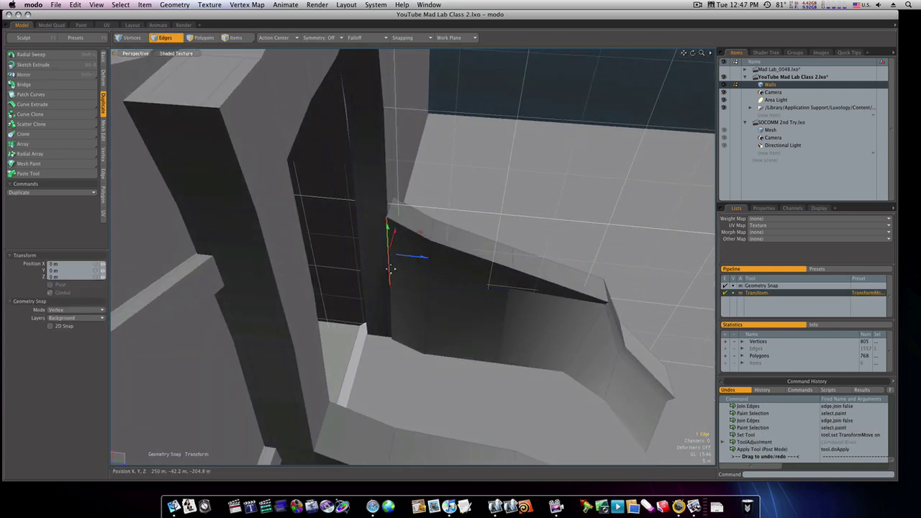
left_click_drag(395, 238, 394, 288)
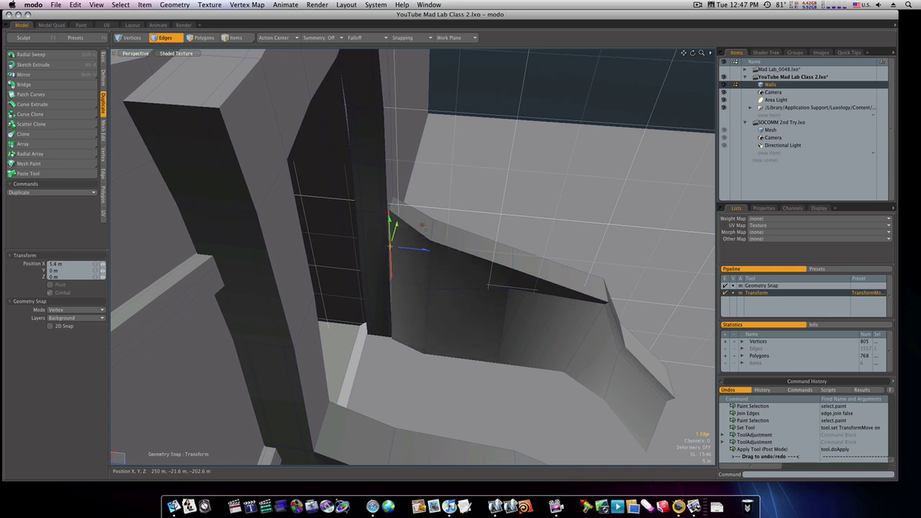
key("space")
left_click(392, 241)
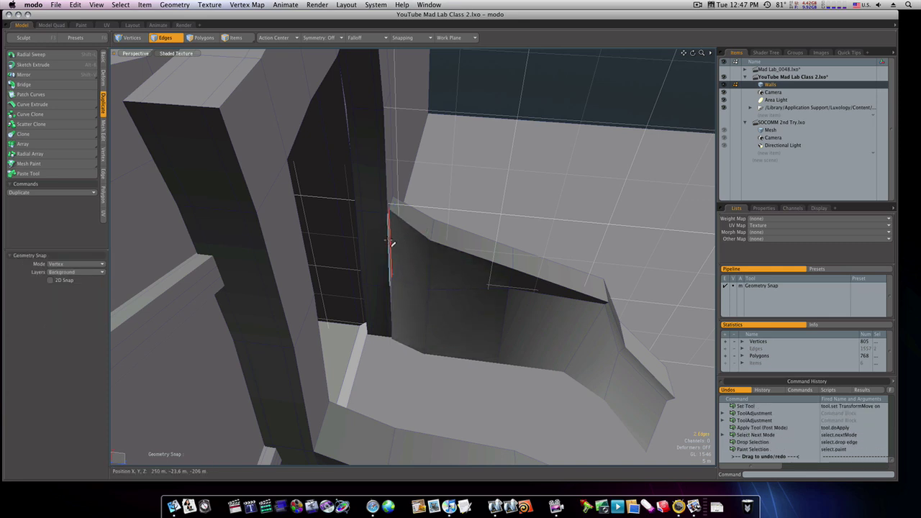
key("BackSpace")
Step: Shift the lower vertical edge at the wall's inner door-frame end slightly and join it with the matching frame edge
left_click(393, 302)
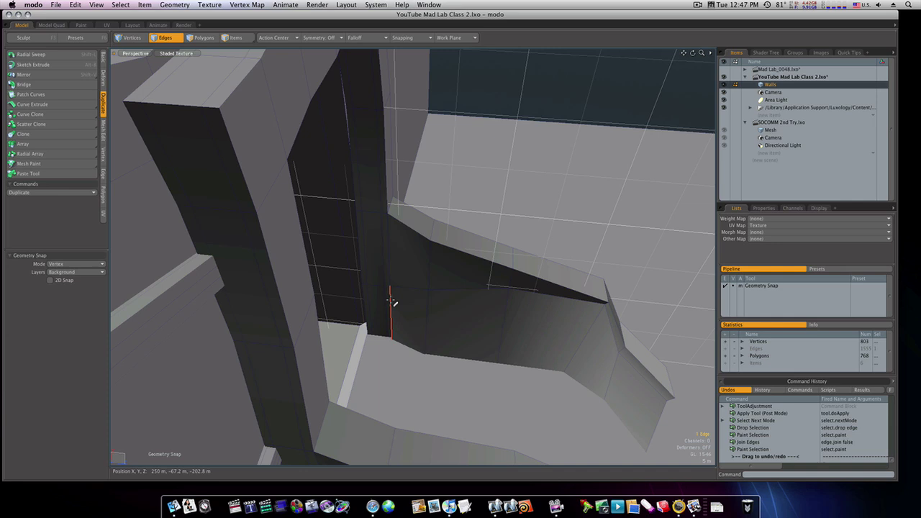
key("w")
left_click_drag(396, 292, 396, 289)
key("space")
left_click(393, 311)
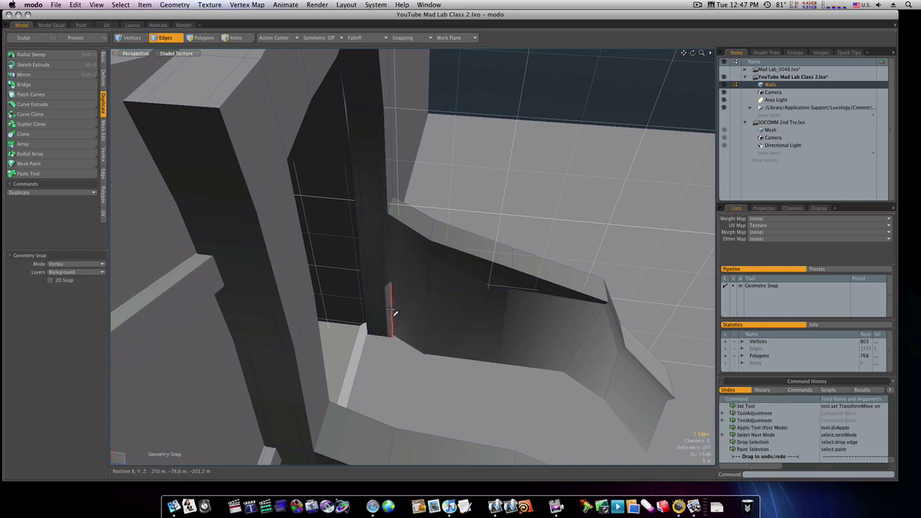
key("ctrl+j")
Step: Examine the duplicated wall's top edge at the door frame and the doorway within the whole room
left_click_drag(431, 326, 426, 246, "alt")
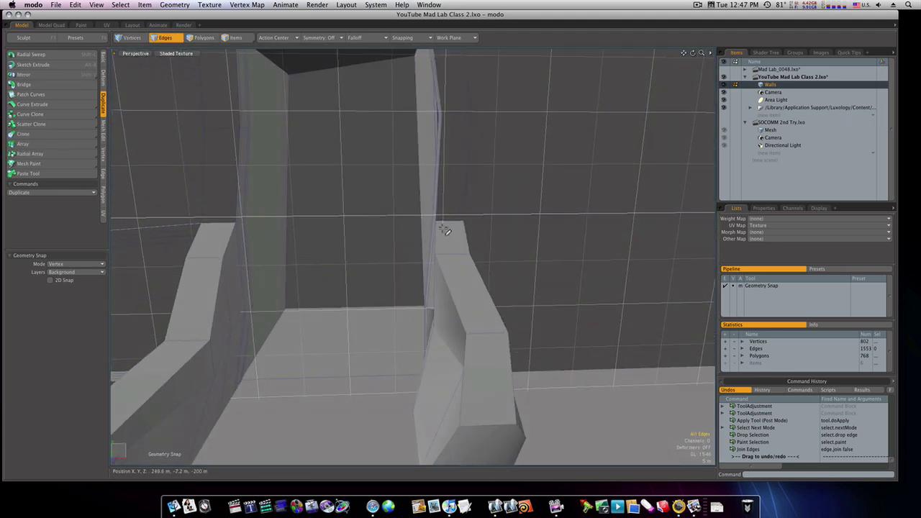
left_click(447, 220)
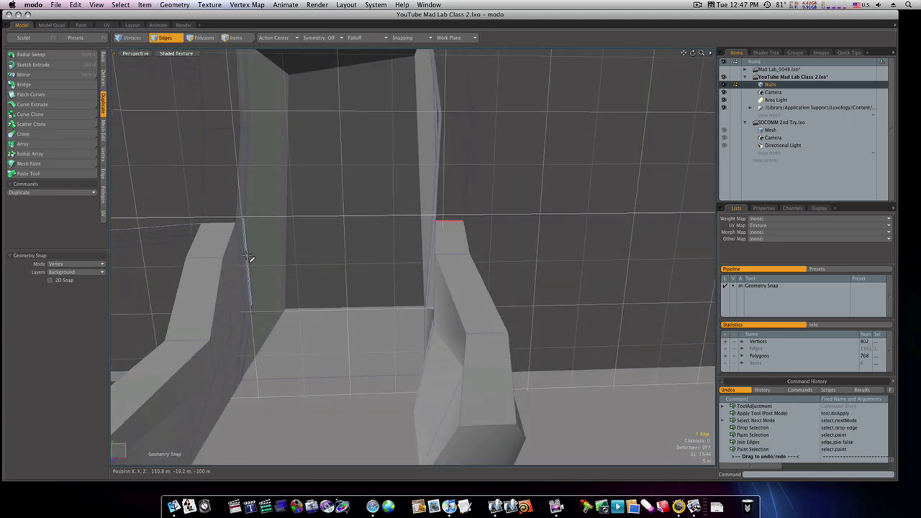
left_click_drag(320, 316, 346, 359, "alt")
scroll(379, 391, "down", 5)
left_click_drag(379, 390, 384, 354, "alt")
key("space")
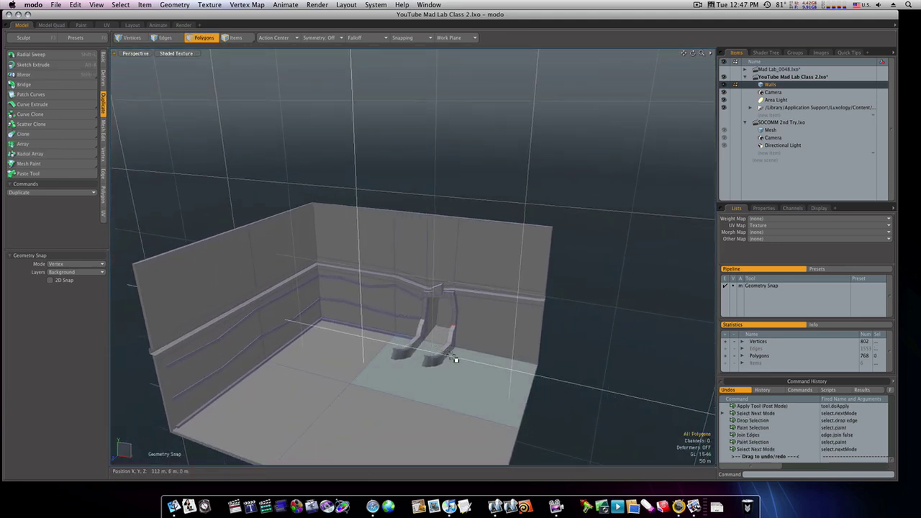
left_click_drag(456, 359, 434, 338, "alt")
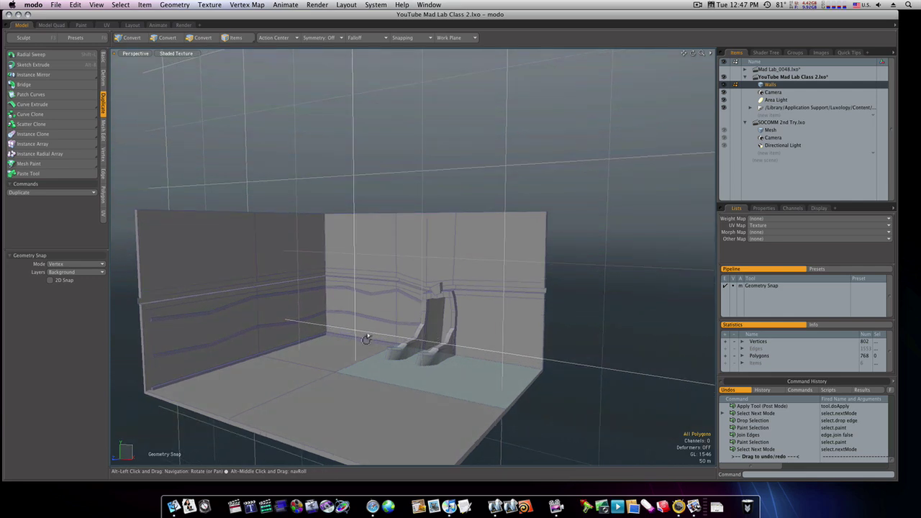
left_click_drag(366, 339, 436, 336, "ctrl+alt")
Step: Draw a thin upright box in front of the back wall beside the doorway and select its front and back faces
left_click(103, 60)
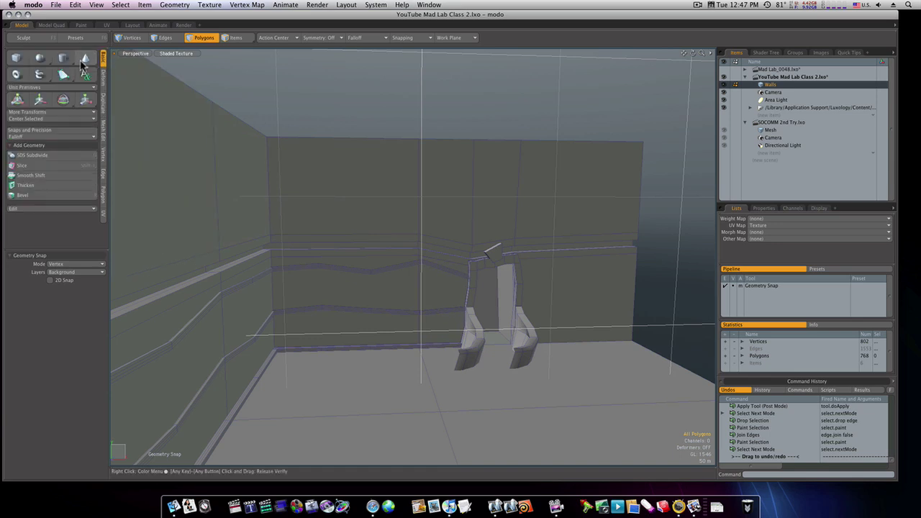
left_click(17, 59)
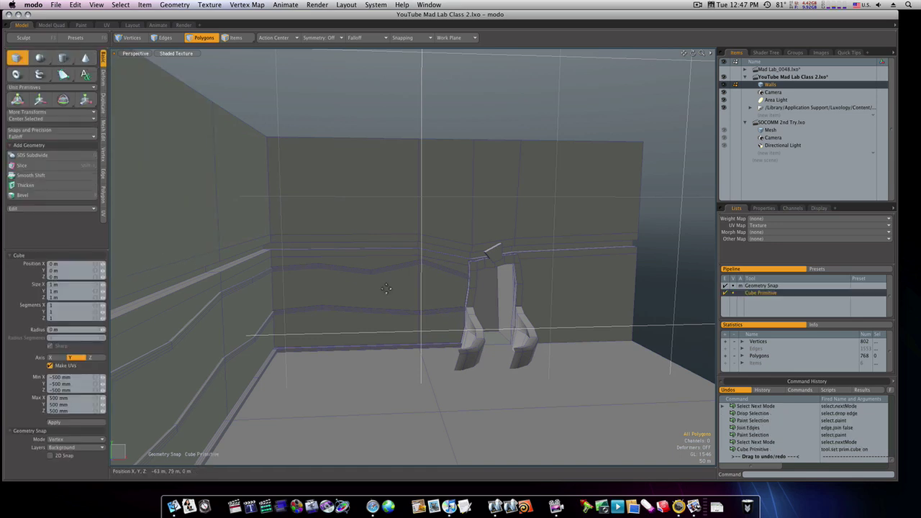
left_click_drag(373, 271, 276, 324)
key("space")
left_click(343, 323)
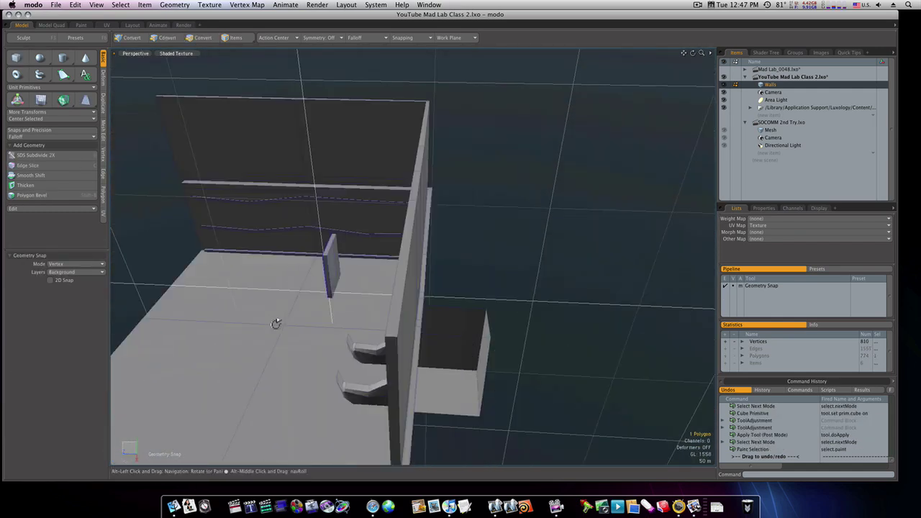
left_click(337, 271, "shift")
left_click_drag(339, 272, 456, 255, "alt")
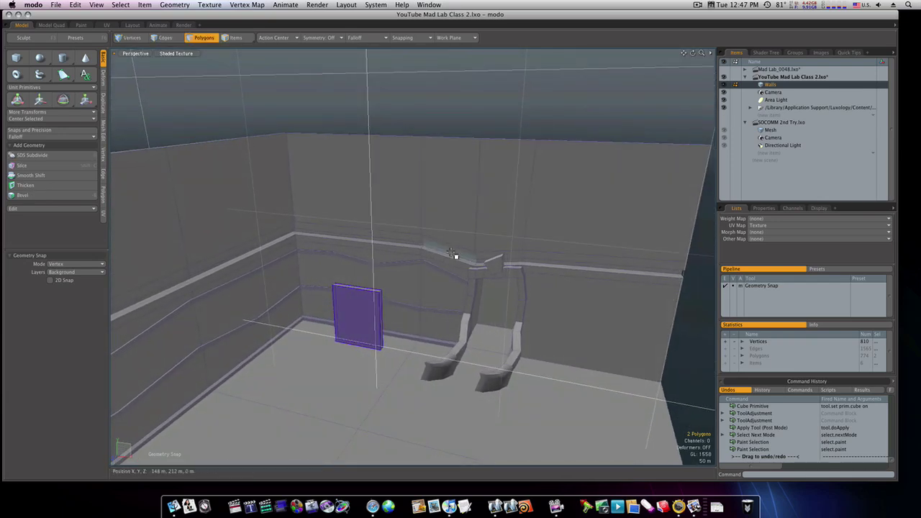
Step: Bevel both selected box faces with a 7.8 m inset and no shift
key("b")
left_click_drag(339, 316, 375, 298)
key("super+z")
left_click_drag(408, 268, 438, 239)
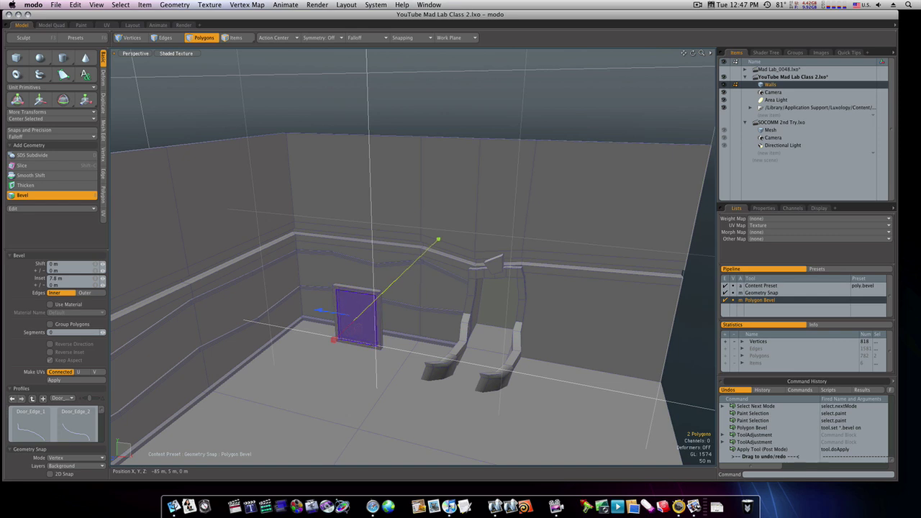
key("space")
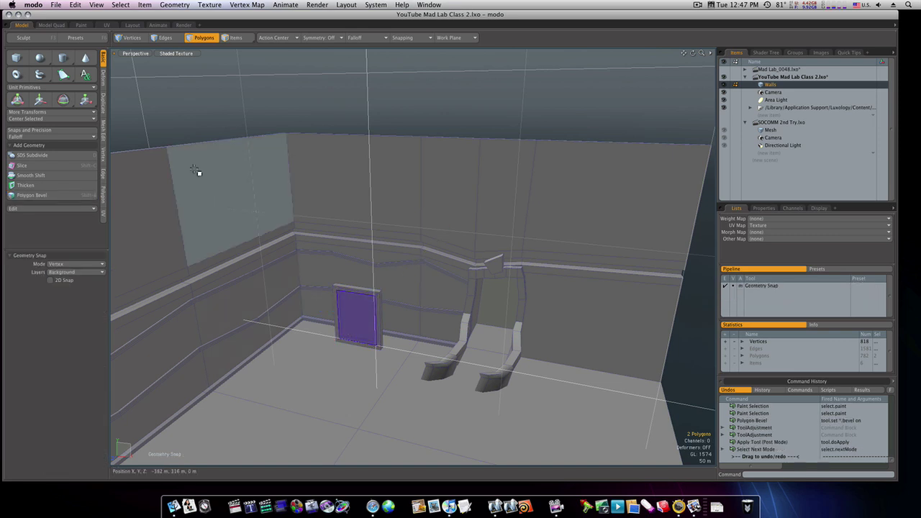
Step: Bridge the two inset faces to cut an opening through the box and form a frame
left_click(103, 103)
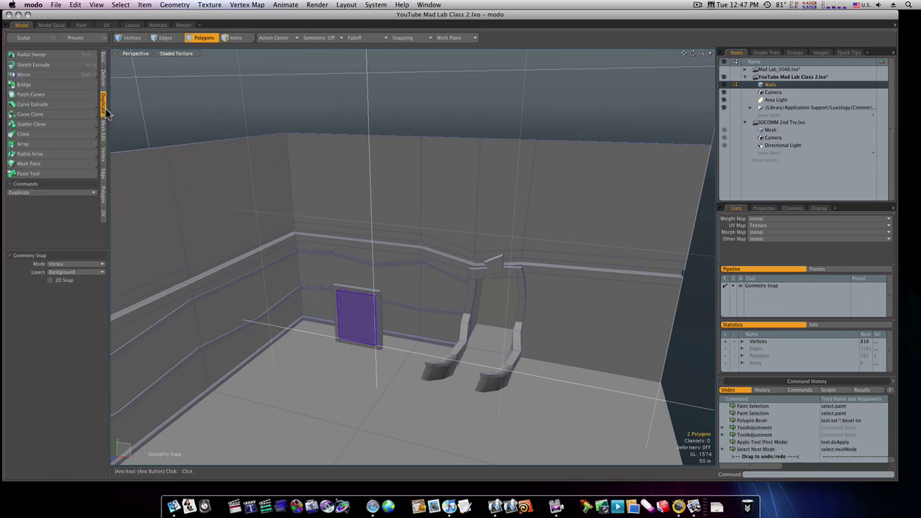
left_click(67, 85)
left_click(255, 245)
left_click_drag(273, 317, 308, 306, "alt")
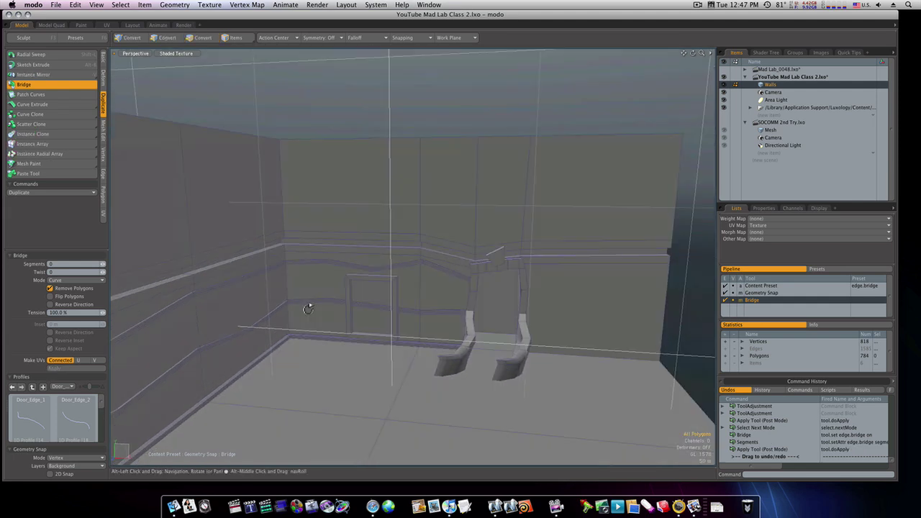
Step: Select the complete frame and move it -233 m along X and 189 m along Y, toward the upper room corner
key("space")
double_click(351, 307)
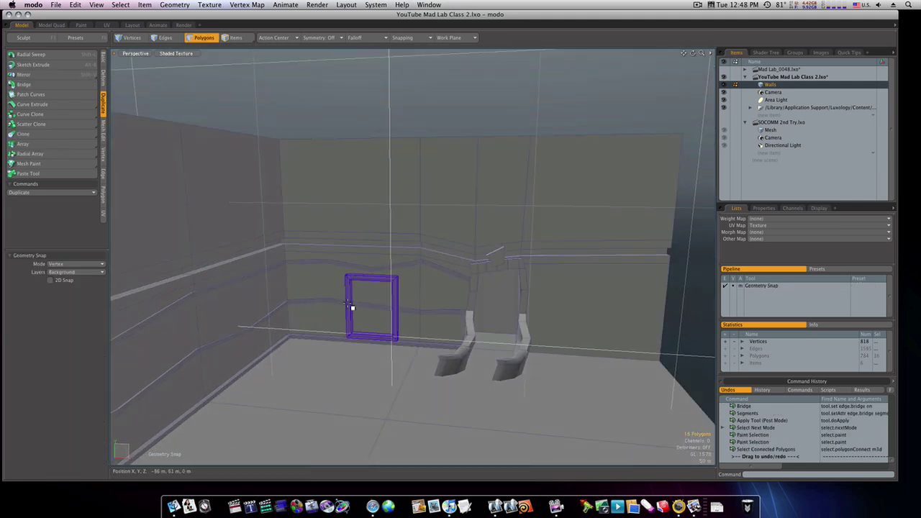
key("w")
left_click_drag(374, 281, 373, 180)
left_click_drag(402, 210, 272, 209)
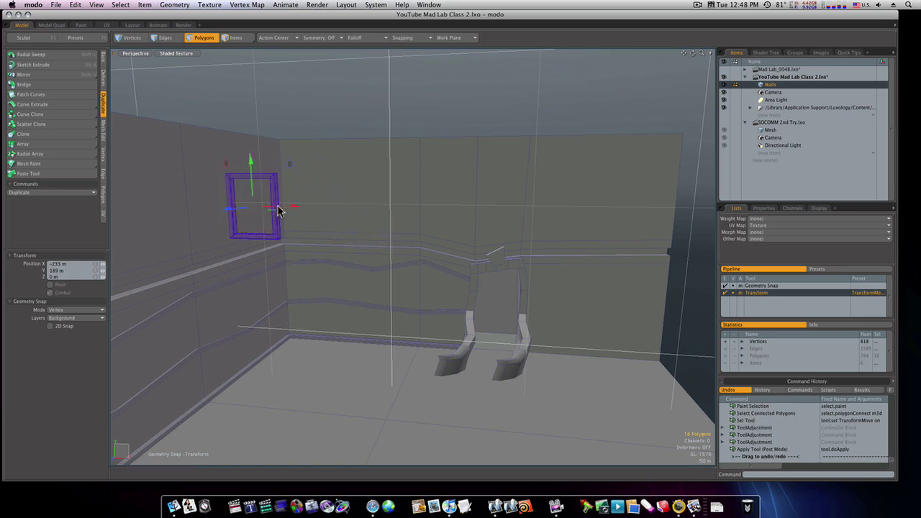
Step: Rotate the frame 90° about Y so it lies parallel to the side wall
key("e")
left_click_drag(264, 213, 288, 206)
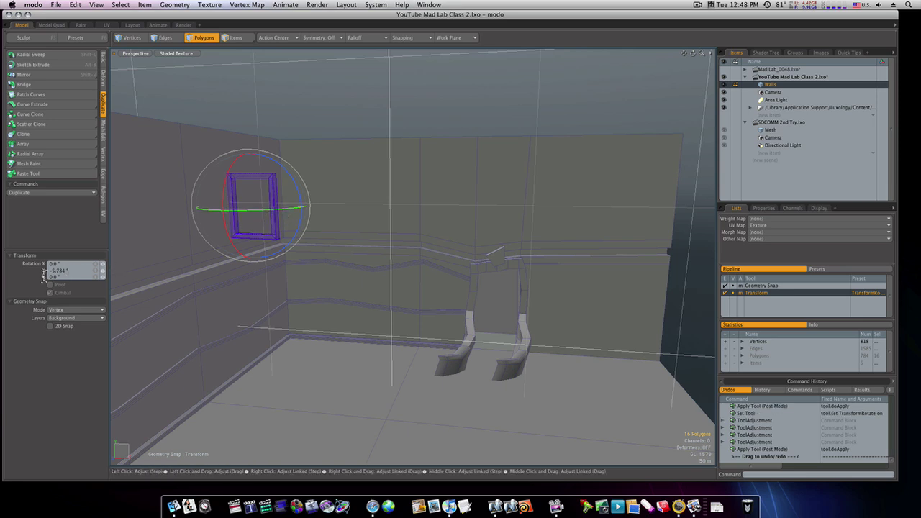
key("Return")
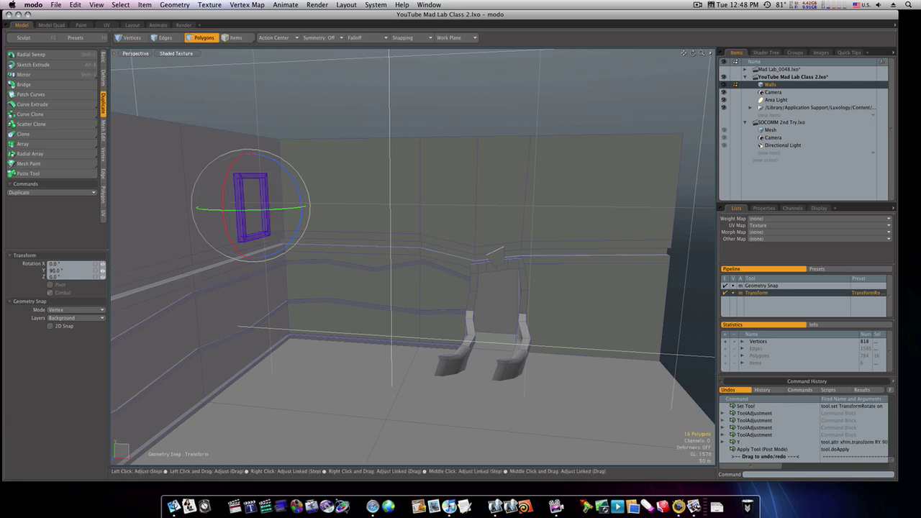
Step: Position the frame against the side wall above the ledge
left_click_drag(227, 260, 263, 286, "alt")
key("w")
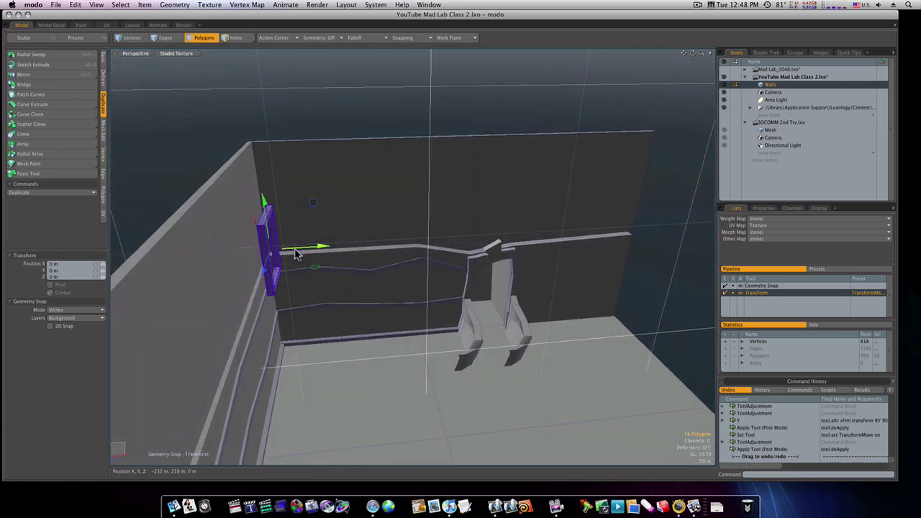
left_click_drag(296, 254, 257, 295)
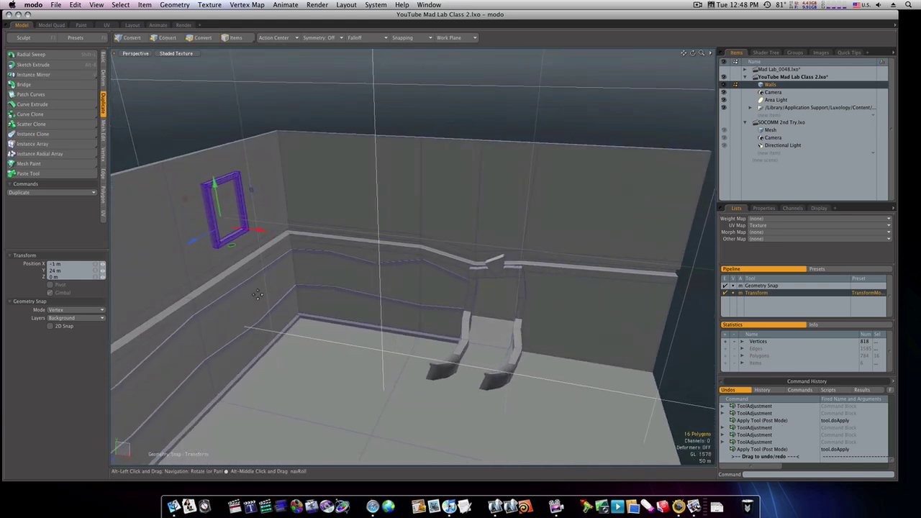
Step: Tilt the frame on the side wall by rotating it -20° about X
key("3")
key("e")
left_click_drag(192, 214, 195, 197)
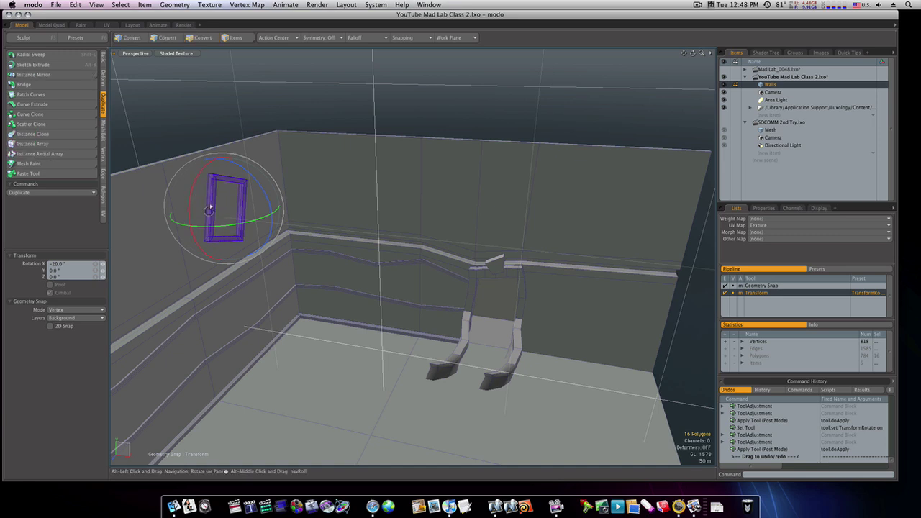
Step: Move the tilted frame -6 m along Y and -54 m along Z on the side wall, and clear the selection
left_click_drag(256, 302, 253, 282, "alt")
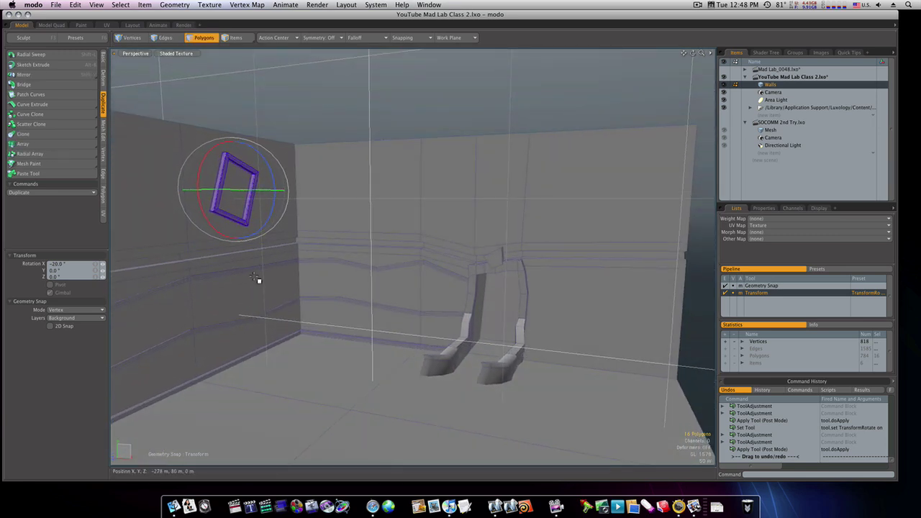
key("w")
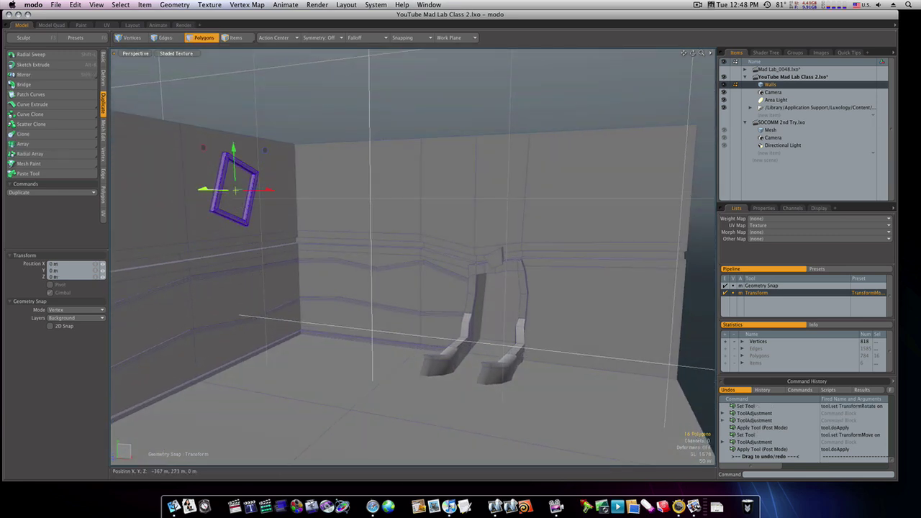
left_click_drag(204, 189, 223, 190)
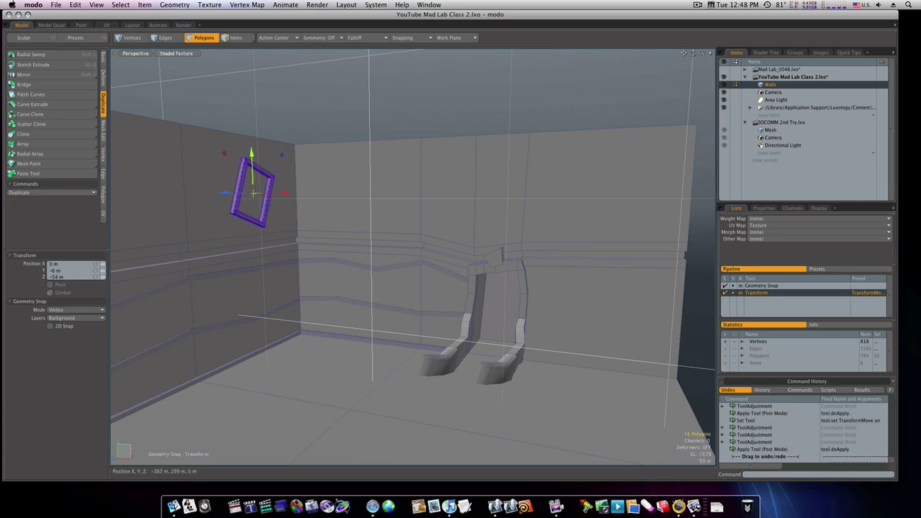
key("space")
left_click(335, 137)
Step: View the room with the hung frame and select the whole upper wavy trim strip on the side wall
left_click_drag(449, 275, 383, 287, "ctrl+alt")
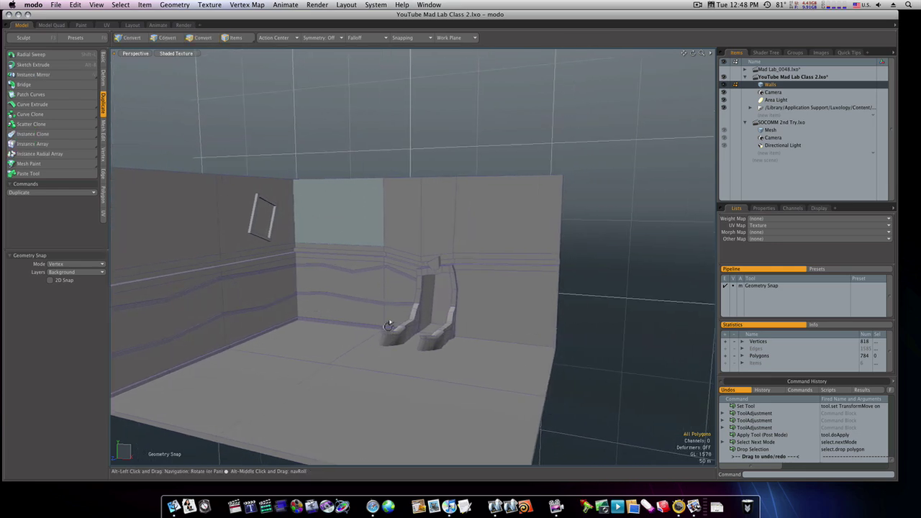
left_click_drag(389, 326, 413, 335, "ctrl+alt")
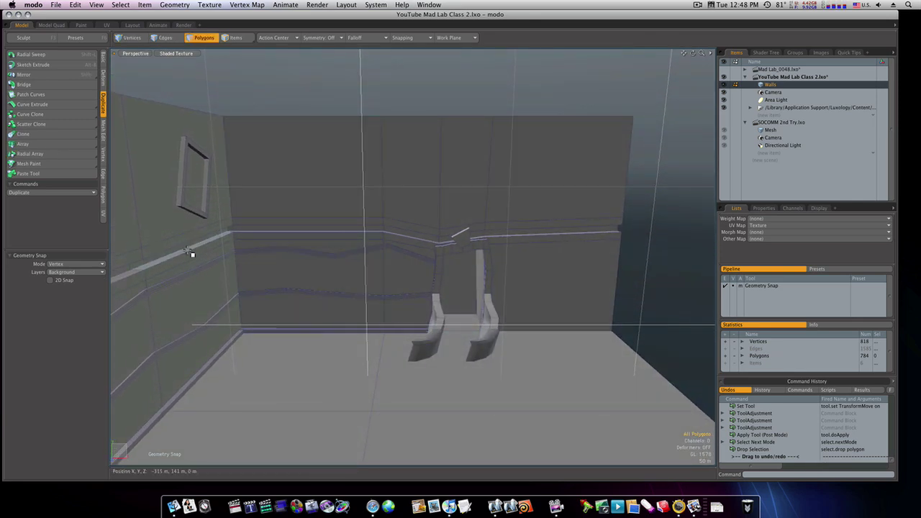
double_click(206, 268)
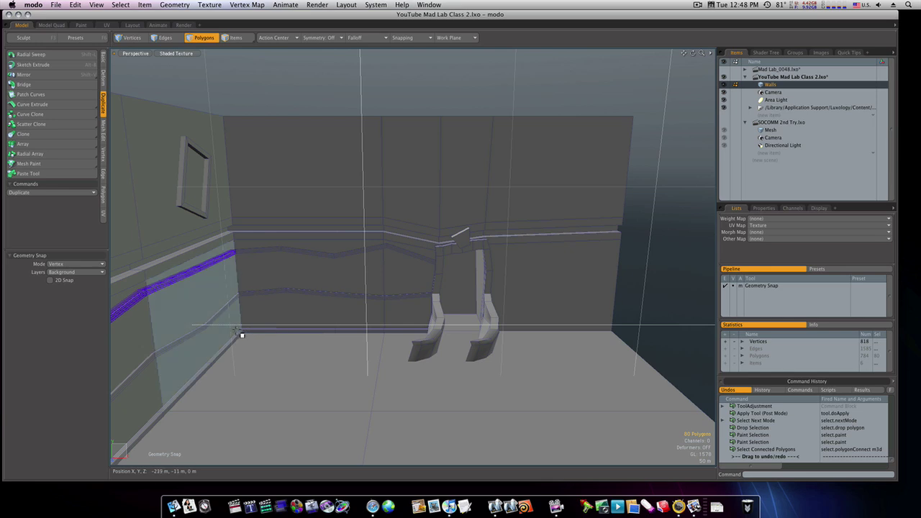
Step: Create a cube near the back wall on the open side of the doorway and select its front face
left_click_drag(511, 350, 477, 315, "alt+shift")
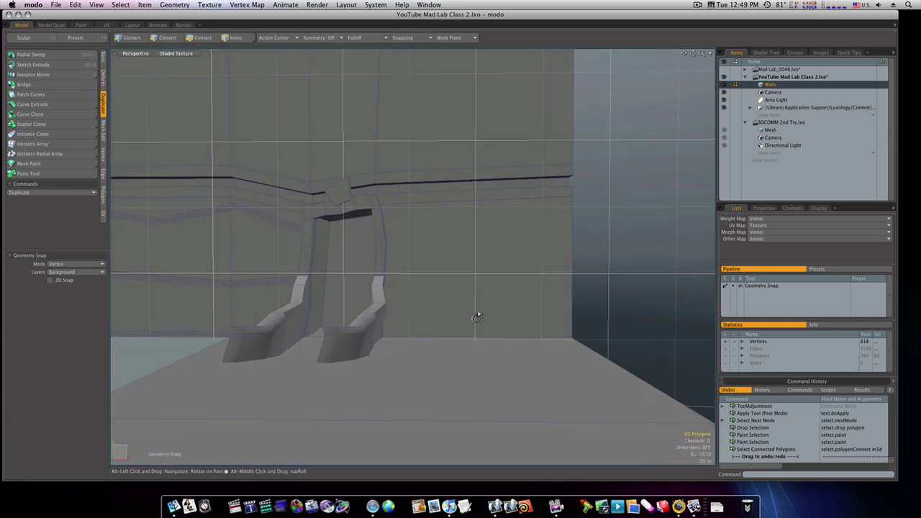
left_click(104, 61)
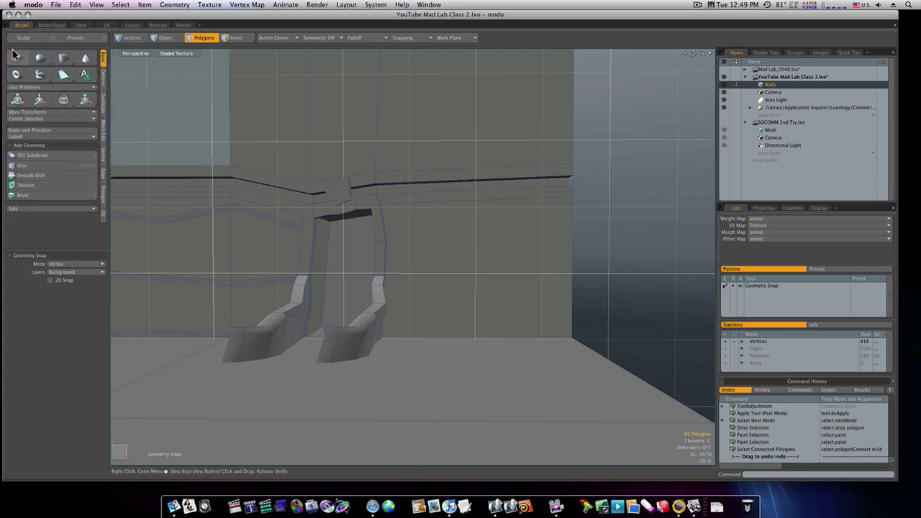
left_click_drag(470, 332, 531, 324, "ctrl")
key("space")
left_click(472, 324)
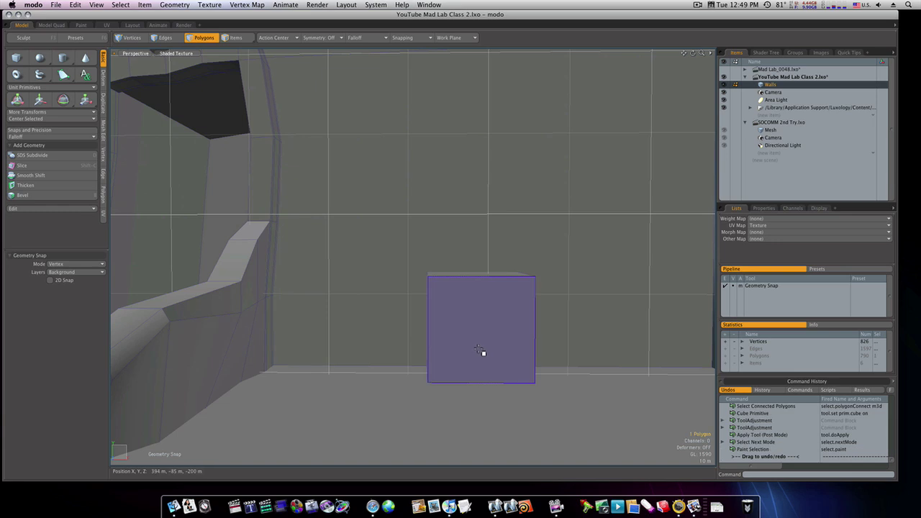
Step: Bevel the cube's front face with a 5 m inset, and bevel the inset face inward with a -25.5 m shift
key("b")
left_click(505, 336)
left_click_drag(526, 332, 328, 330)
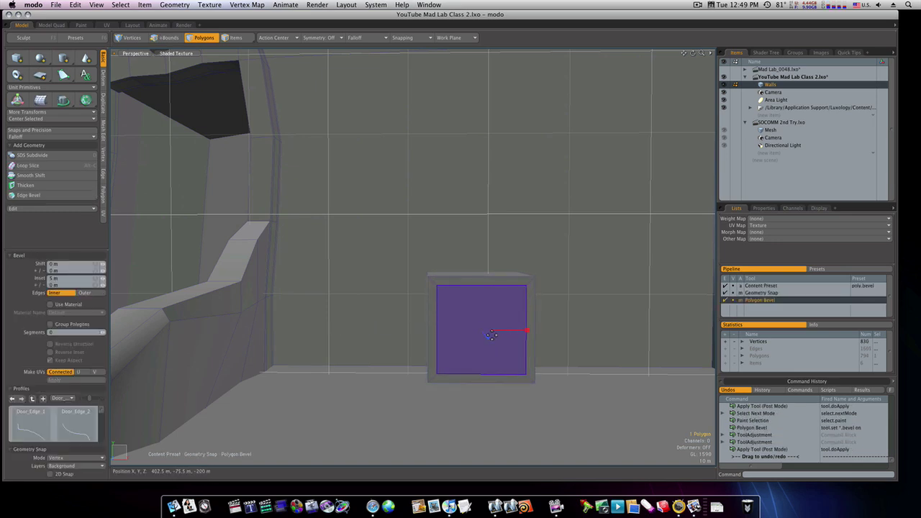
left_click_drag(488, 336, 483, 332)
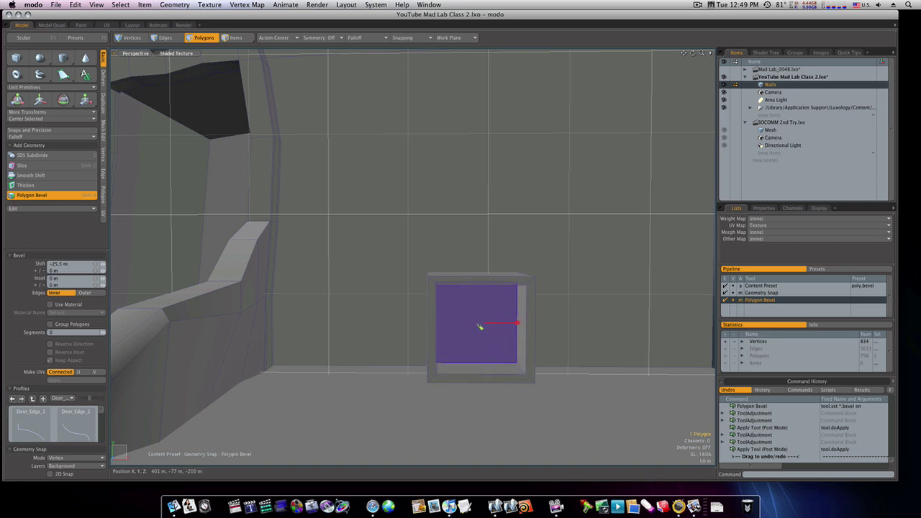
key("space")
Step: Loop-slice the hollowed cube horizontally at 50% using its inner back face and the adjoining inner side face
left_click(522, 336, "shift")
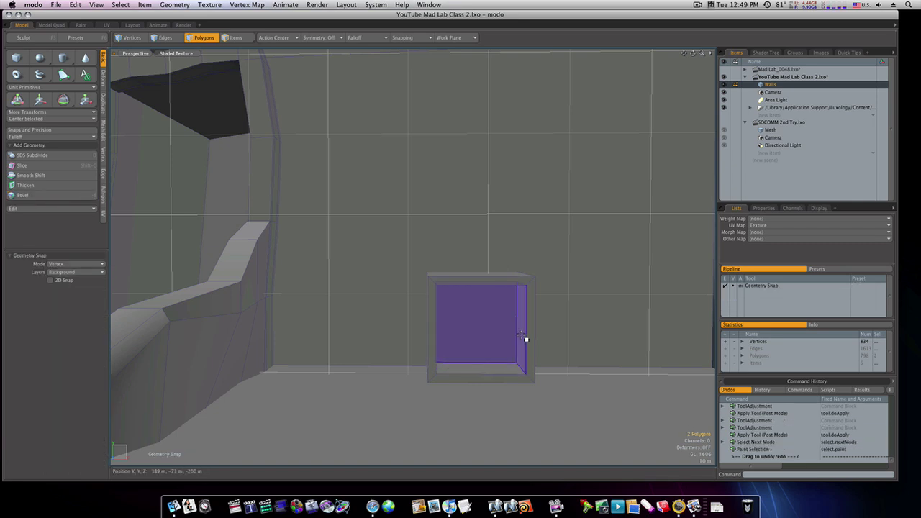
key("alt+c")
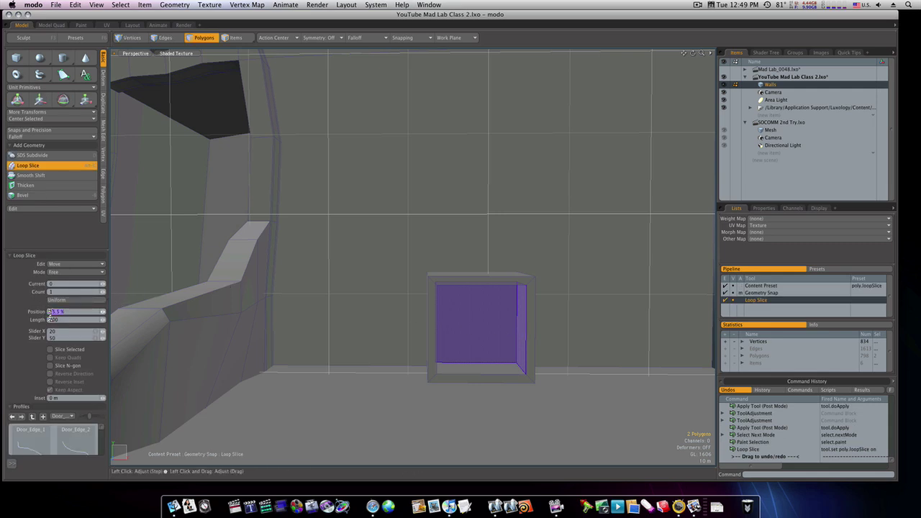
left_click(509, 346)
key("space")
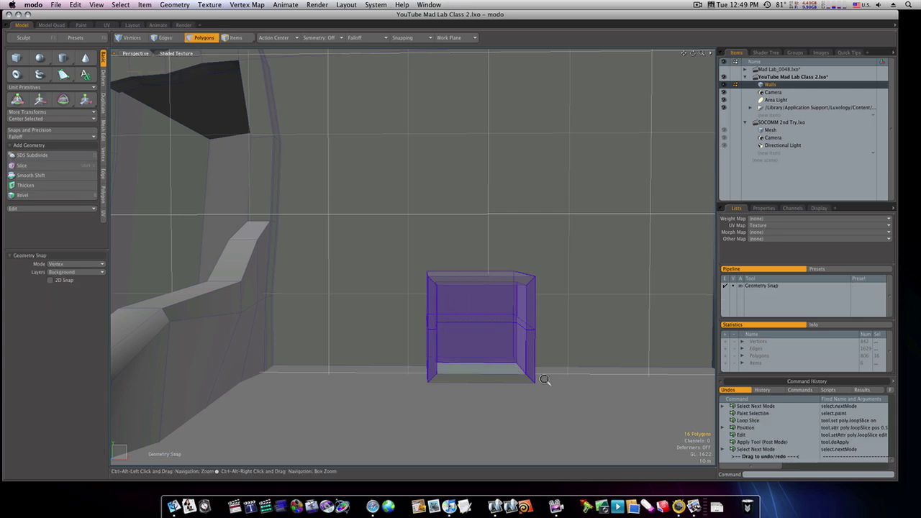
Step: Create a thin, wide box across the upper front of the hollowed cube as a drawer front
scroll(543, 385, "down", 2)
left_click(532, 386)
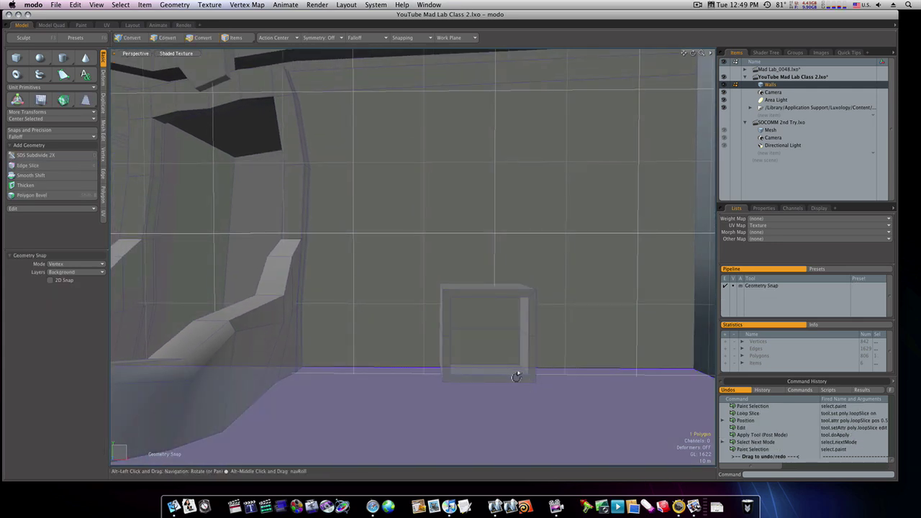
left_click_drag(516, 374, 512, 367, "alt")
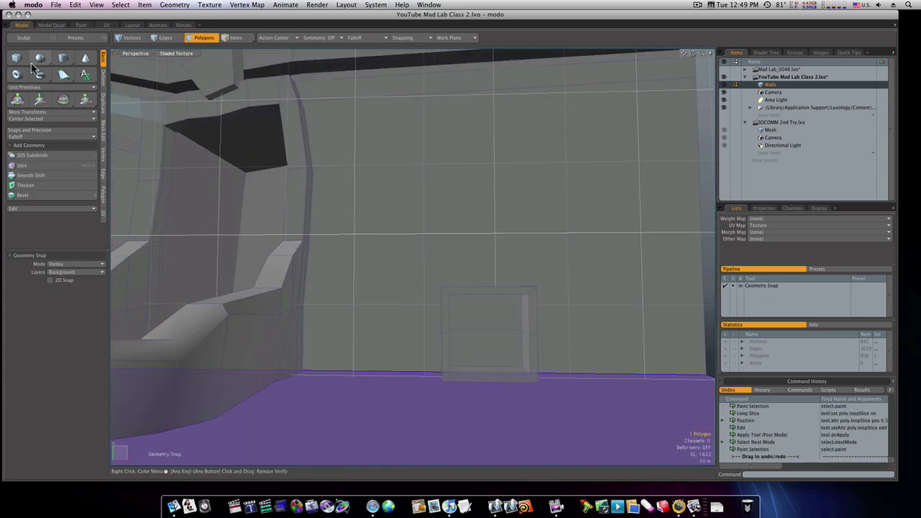
left_click(17, 57)
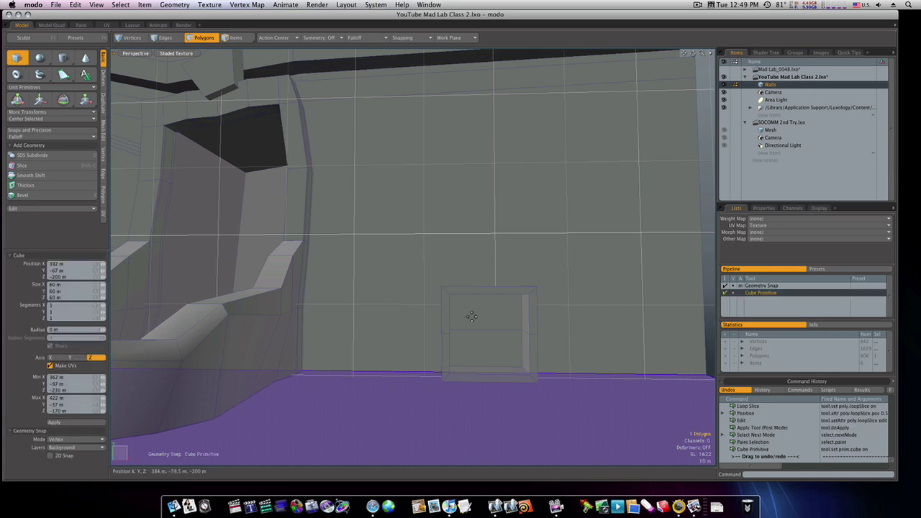
left_click_drag(444, 303, 488, 319)
key("space")
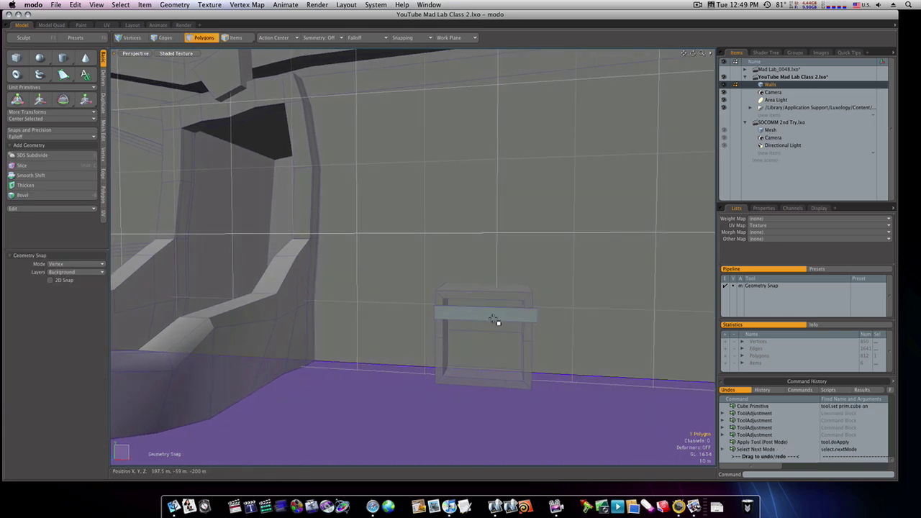
Step: Clone the drawer front three times downward with offsets of 0 m in X and -12 m in Y
double_click(496, 320)
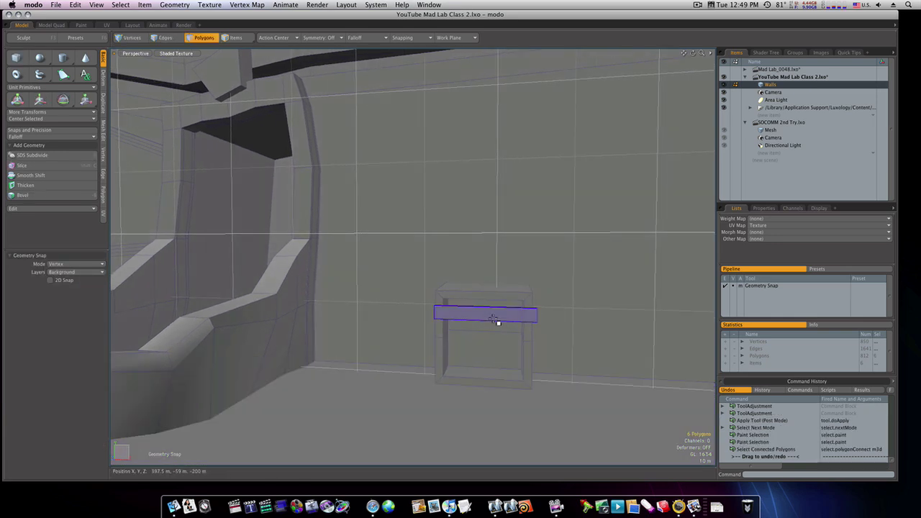
left_click(103, 114)
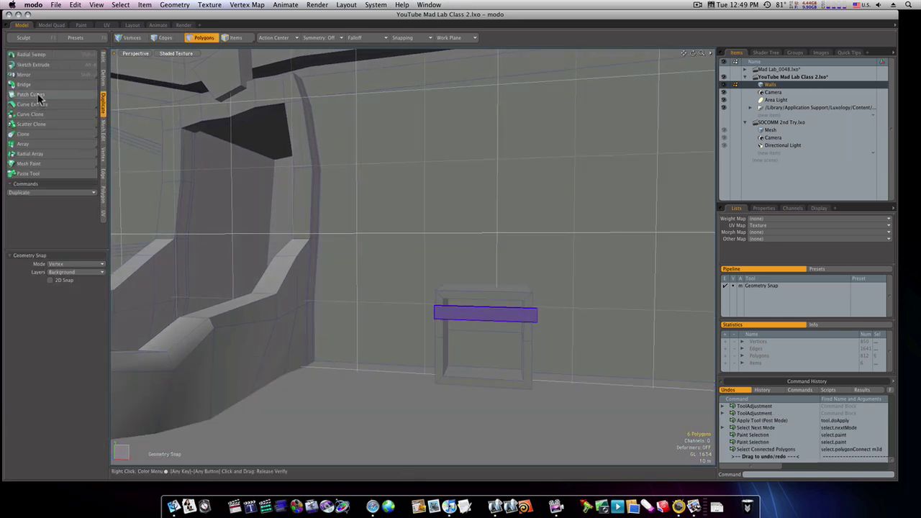
left_click(34, 138)
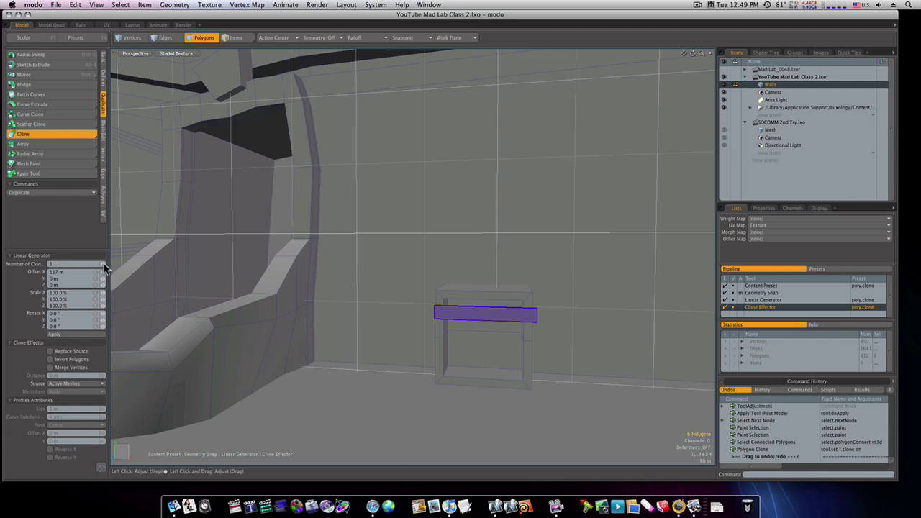
left_click(105, 266)
left_click(105, 266)
left_click(318, 328)
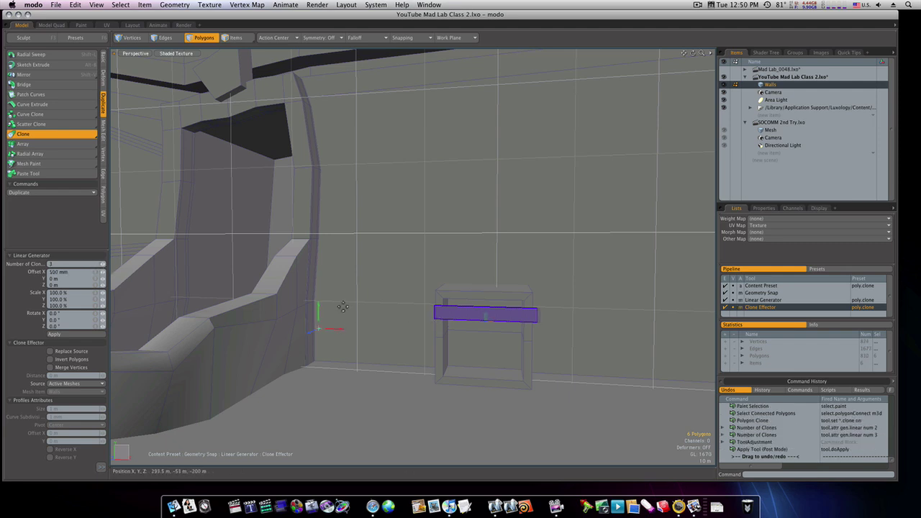
left_click_drag(320, 313, 319, 305)
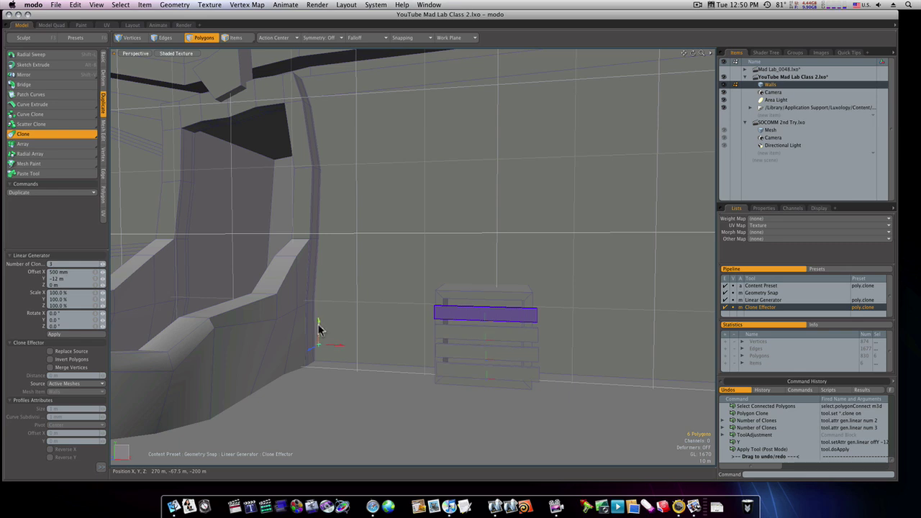
left_click_drag(328, 348, 355, 345)
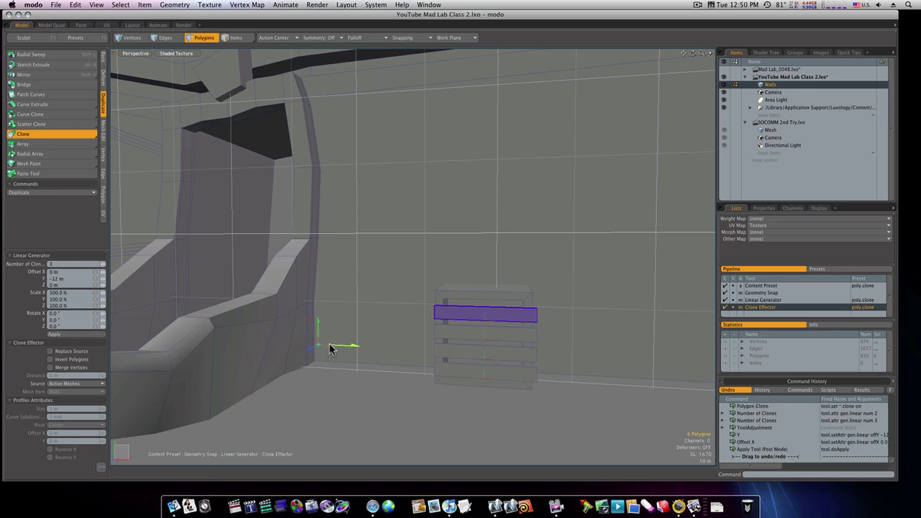
key("space")
Step: Scale the second drawer front from the top to 91.5% along X, and slightly narrow the bottom drawer front along X
double_click(498, 333)
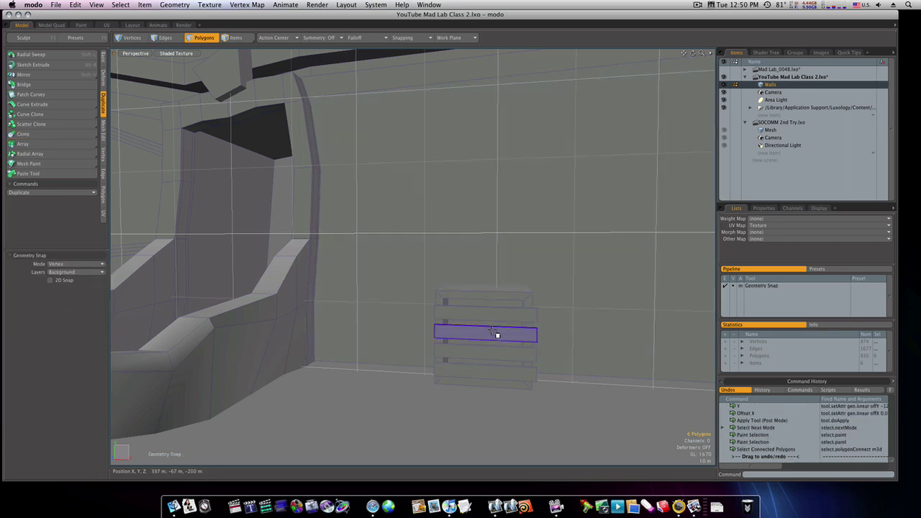
key("r")
left_click_drag(506, 339, 502, 338)
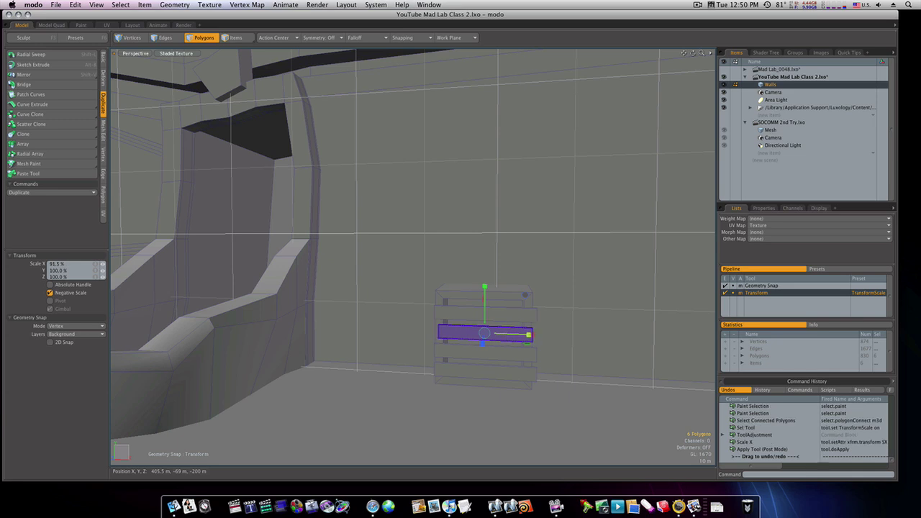
key("space")
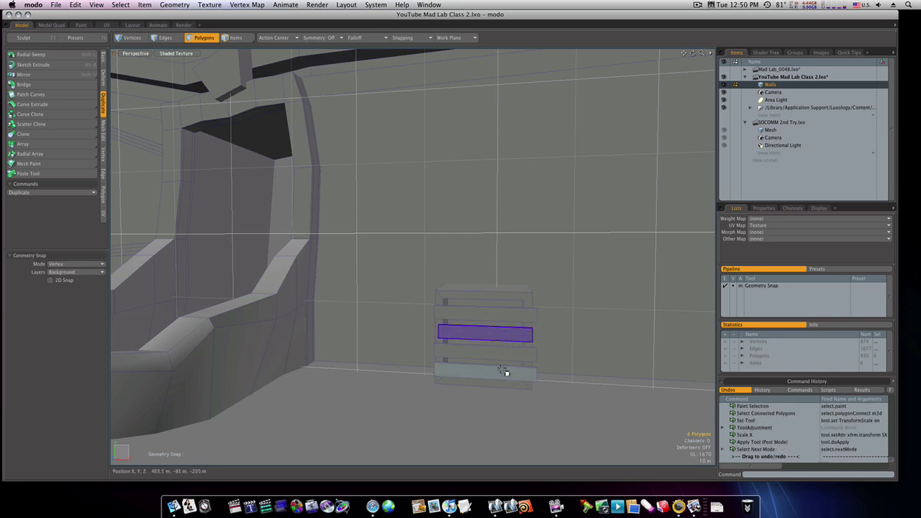
double_click(506, 373)
key("r")
left_click_drag(532, 372, 531, 373)
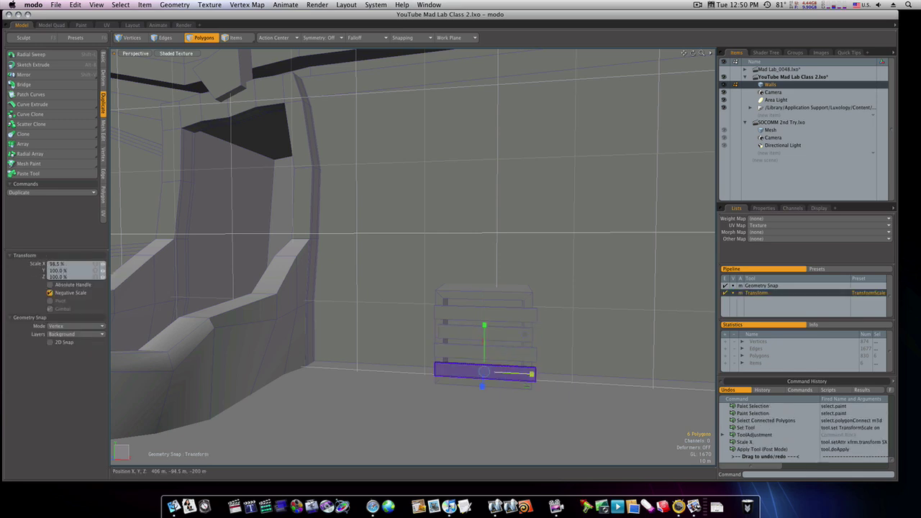
key("space")
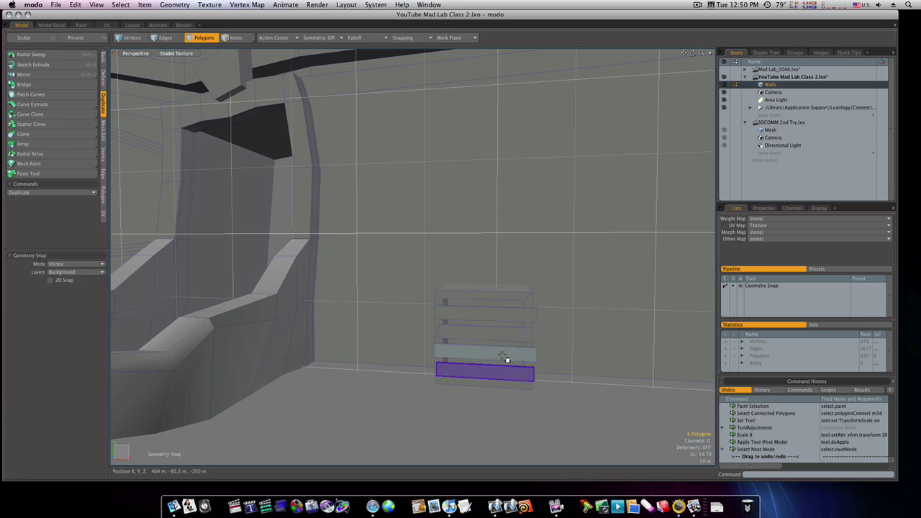
Step: Loop-slice the top two drawer fronts vertically through their centers
left_click_drag(490, 316, 491, 334, "alt")
left_click(487, 319)
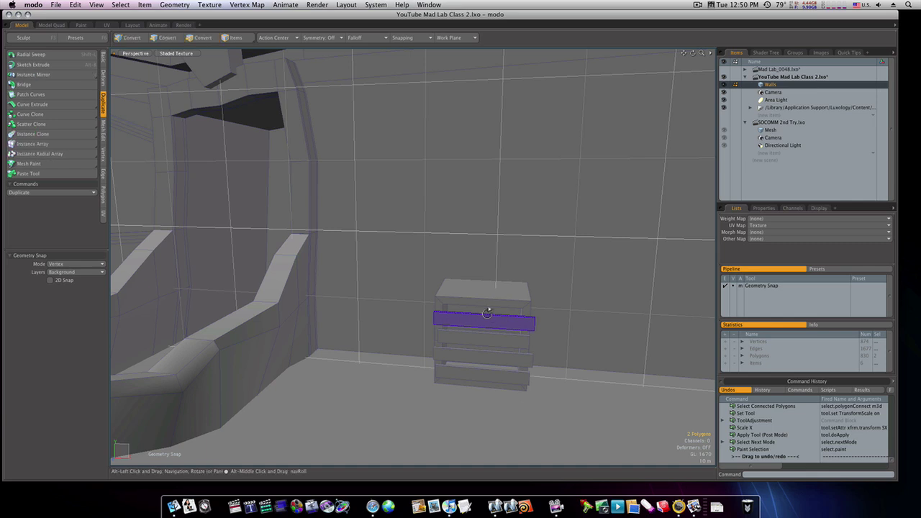
key("alt+c")
left_click(490, 322)
key("space")
left_click(492, 339)
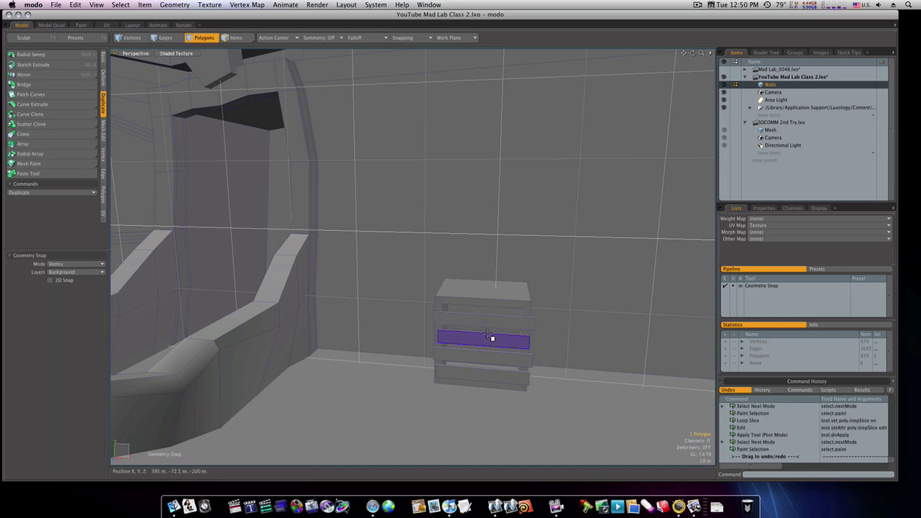
key("alt+c")
left_click(489, 340)
key("space")
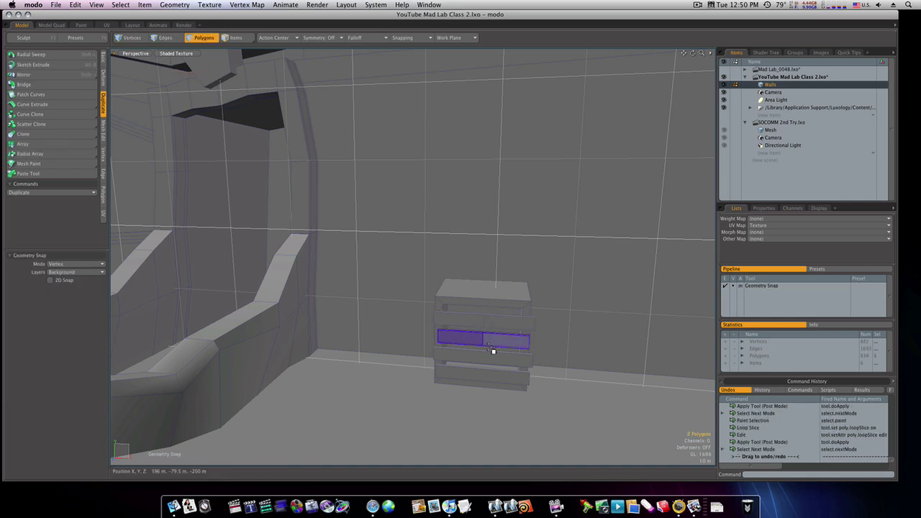
Step: Loop-slice the lower two drawer fronts vertically at 50%
left_click(491, 357)
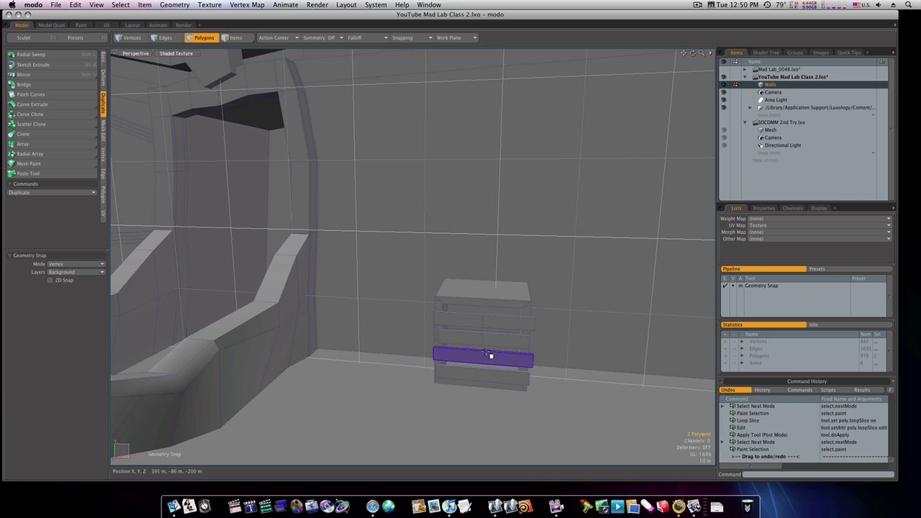
key("alt+c")
left_click(487, 356)
key("space")
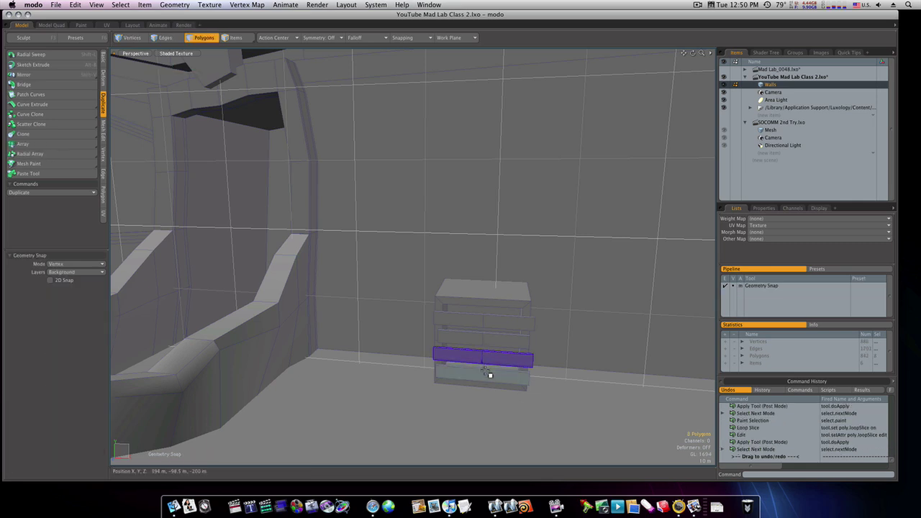
left_click(490, 374)
key("alt+c")
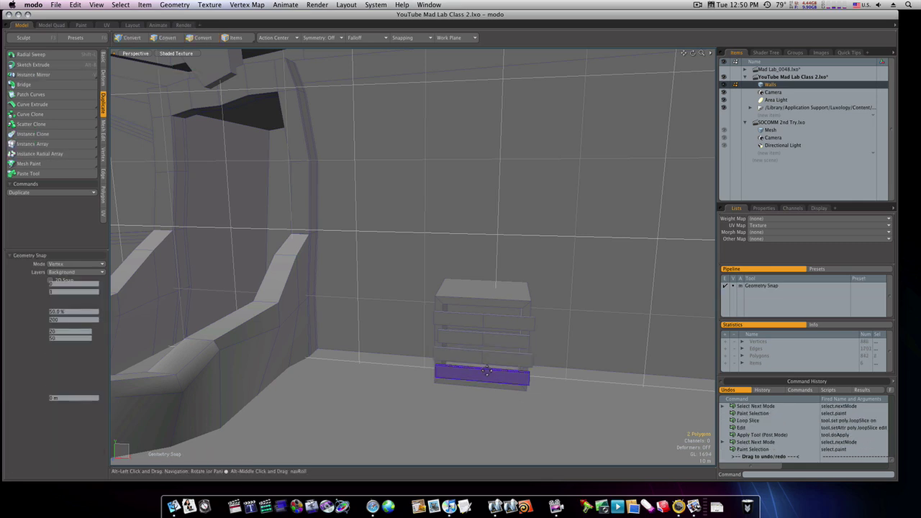
key("space")
left_click_drag(488, 369, 504, 337, "alt")
key("space")
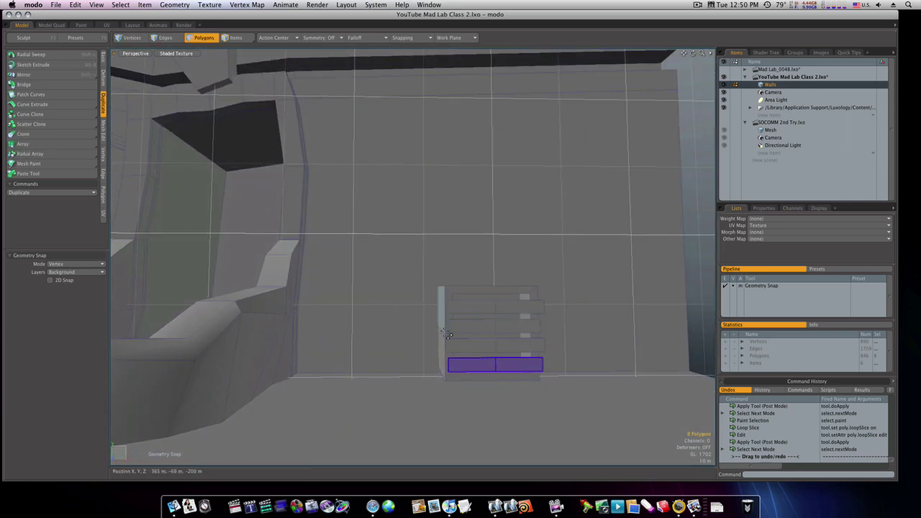
key("space")
double_click(446, 333)
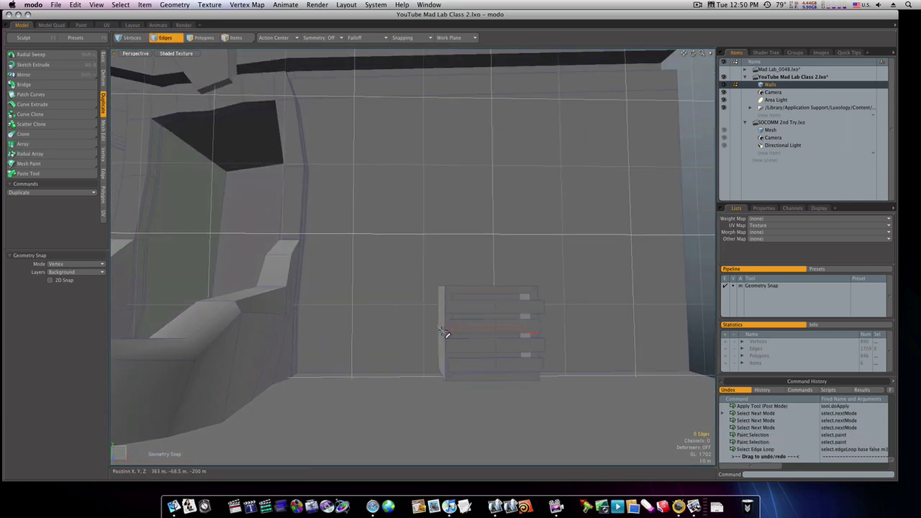
left_click(446, 333)
Step: Select the mid-height vertices on the cabinet's sides and move them inward to pinch the body at its middle
left_click_drag(456, 335, 485, 338, "alt")
key("space")
key("space")
left_click(483, 338)
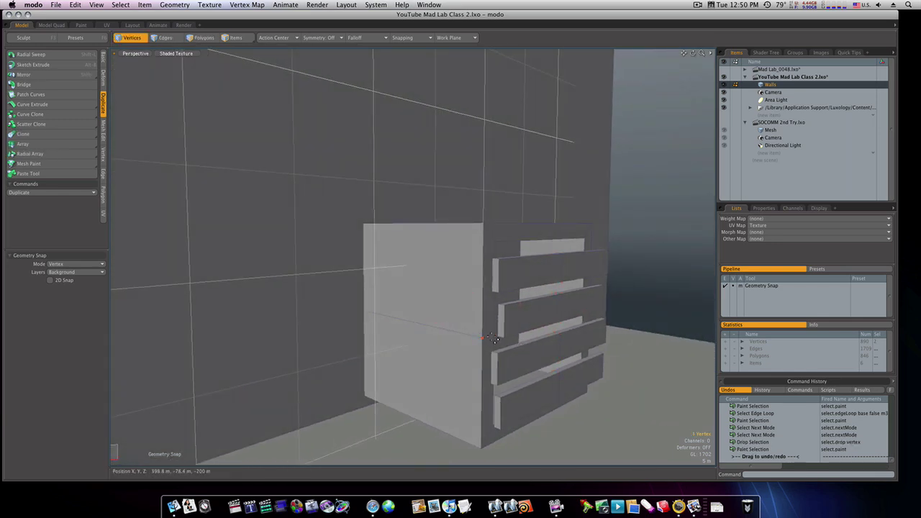
left_click_drag(468, 331, 419, 328, "alt")
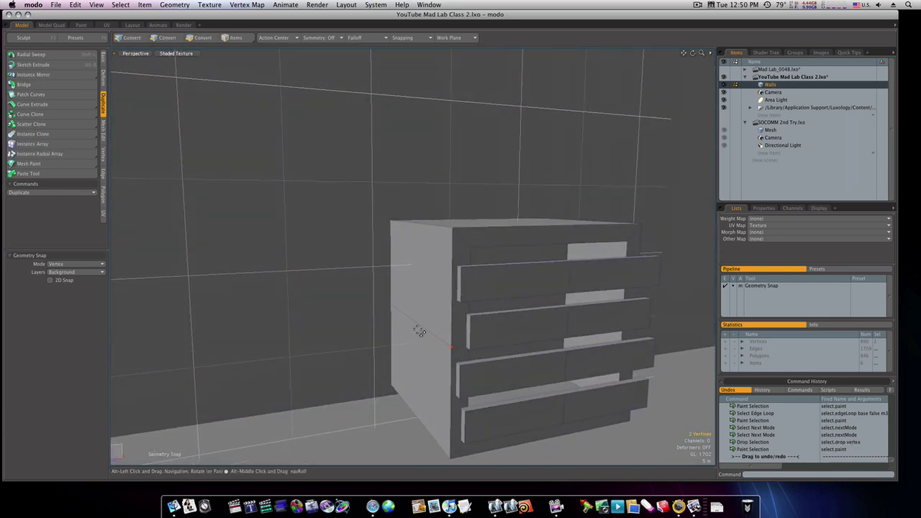
right_click_drag(444, 323, 444, 323, "shift")
mouse_move(444, 323)
left_mouse_down("alt")
mouse_move(430, 329)
mouse_move(389, 310)
mouse_move(385, 294)
mouse_move(421, 292)
mouse_move(395, 304)
left_mouse_up("alt")
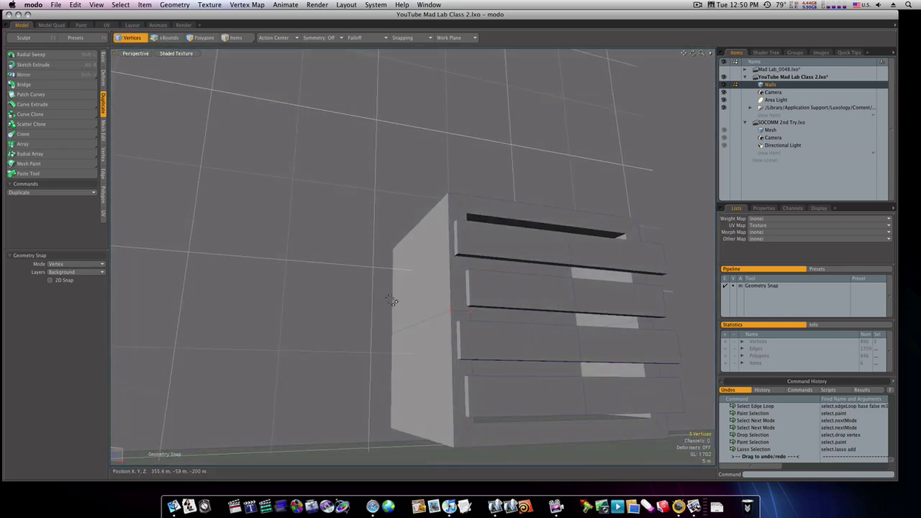
right_click_drag(395, 304, 428, 387)
left_click_drag(428, 387, 398, 400, "alt")
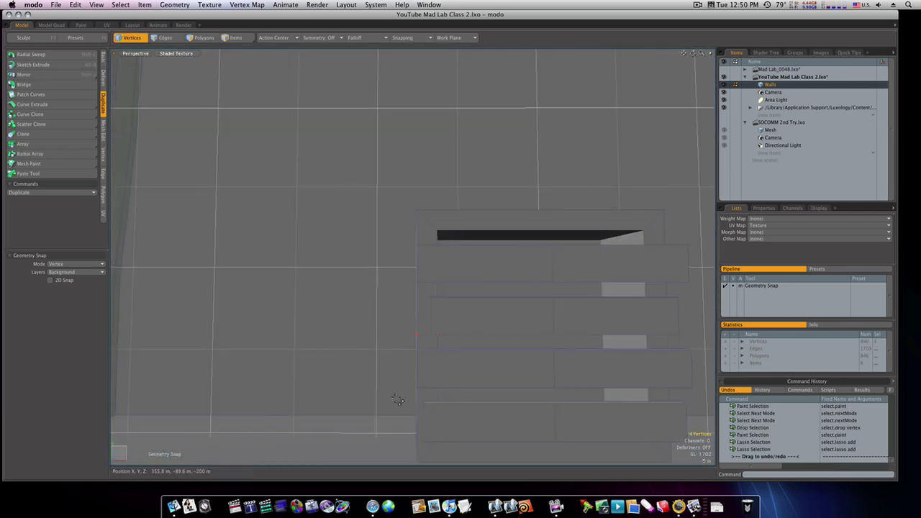
key("w")
left_click_drag(455, 322, 520, 396)
key("space")
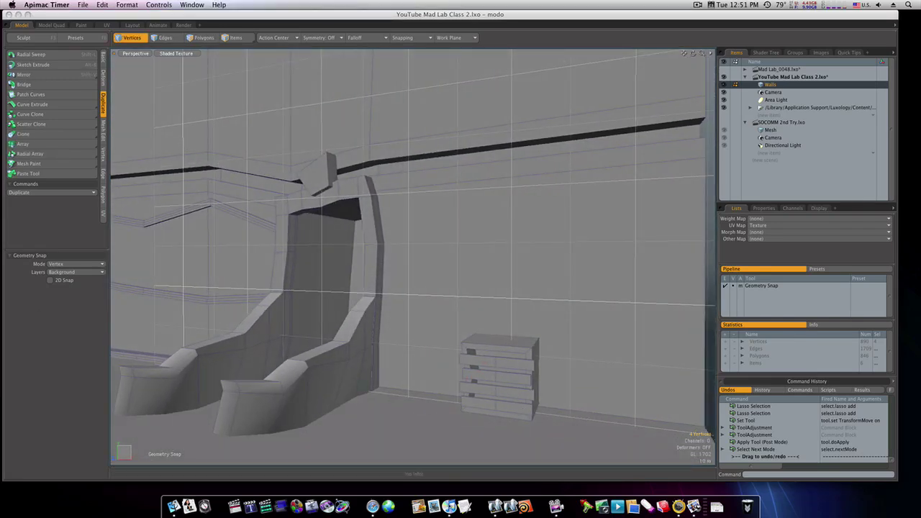
Step: Loop-slice the cabinet body vertically at 50%, from front to back through its top
mouse_move(461, 358)
left_mouse_down("ctrl+alt")
mouse_move(518, 353)
mouse_move(532, 338)
mouse_move(527, 332)
left_mouse_up("ctrl+alt")
key("space")
key("space")
key("alt+c")
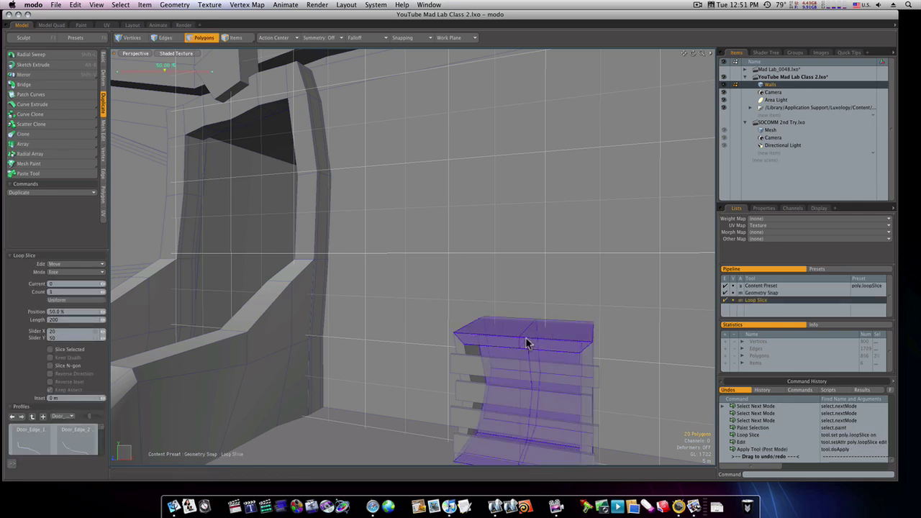
key("space")
left_click_drag(535, 362, 553, 360, "alt")
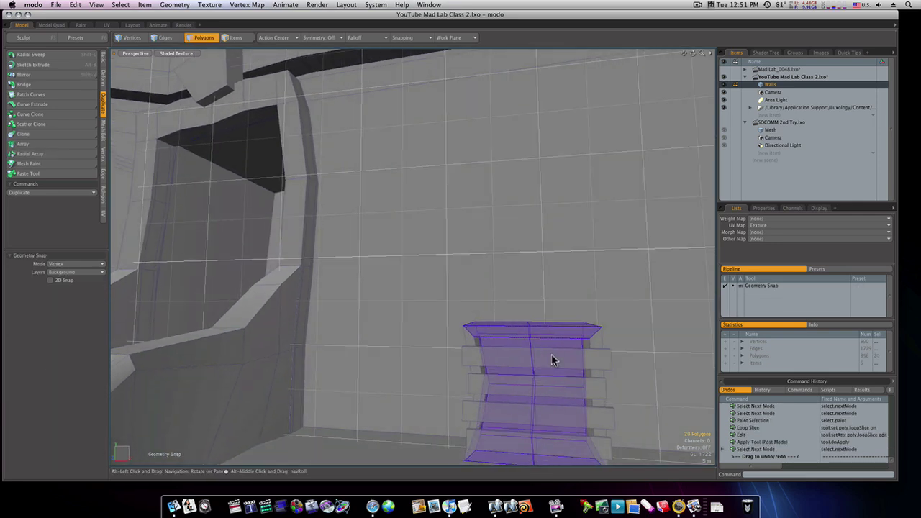
Step: Select the four center vertices along the cabinet's top board and move them down 3 m so the top sags
key("space")
key("space")
key("space")
key("space")
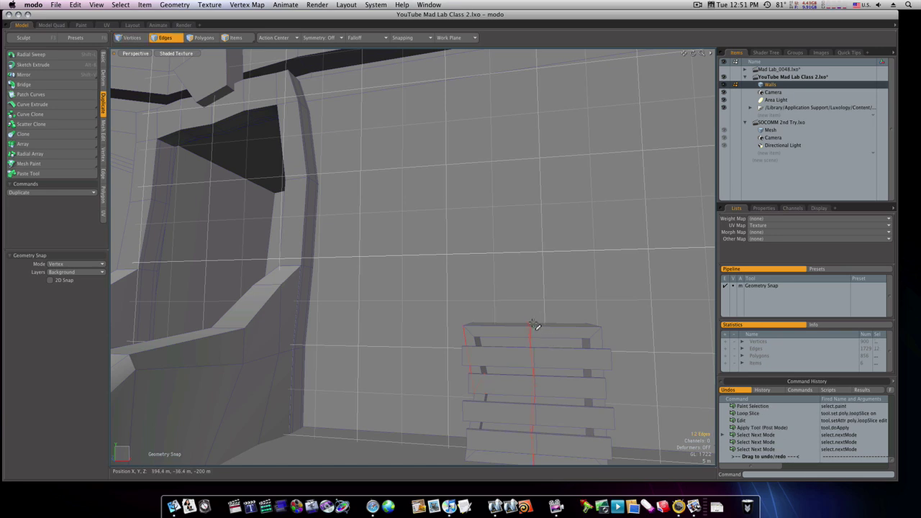
right_click_drag(519, 321, 552, 349)
key("w")
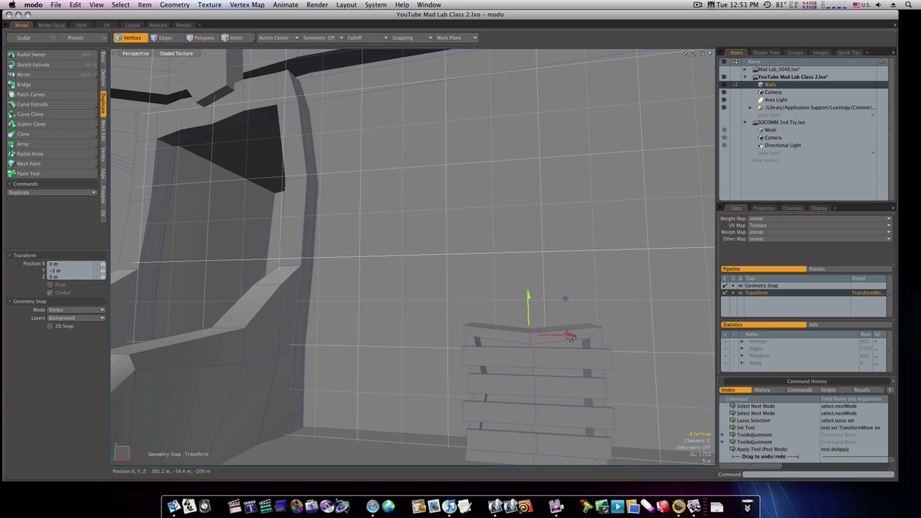
key("space")
Step: Select the mid-height vertices on the cabinet's right side and move them 4.2 m in X and -2.8 m in Y
left_click_drag(607, 349, 524, 332, "alt+shift")
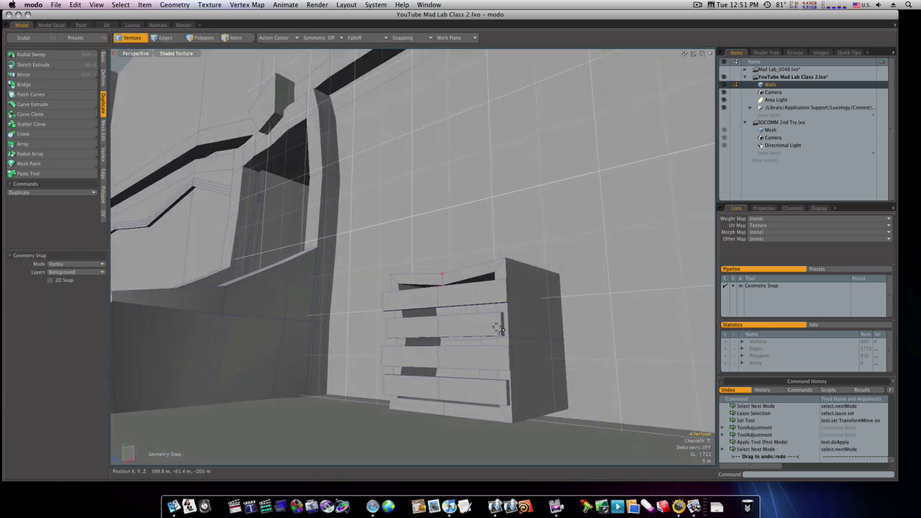
right_click_drag(569, 346, 574, 347)
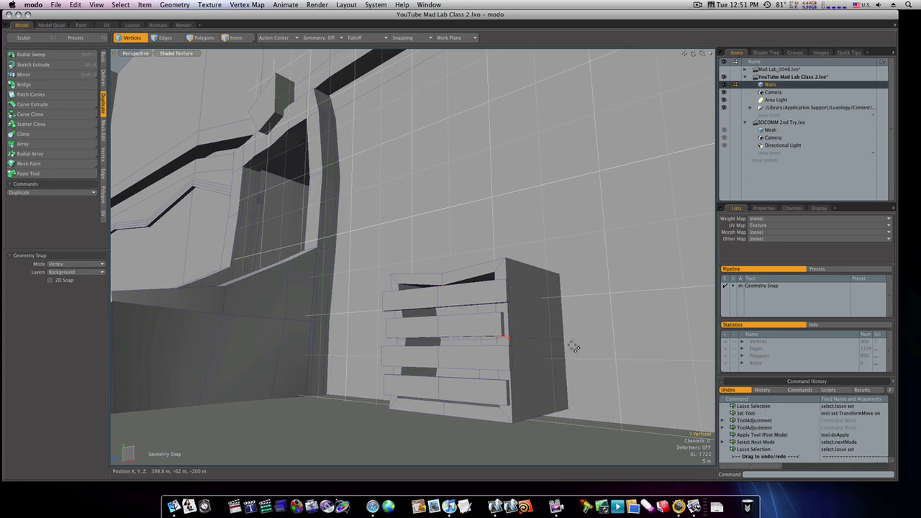
left_click_drag(507, 339, 506, 338, "shift")
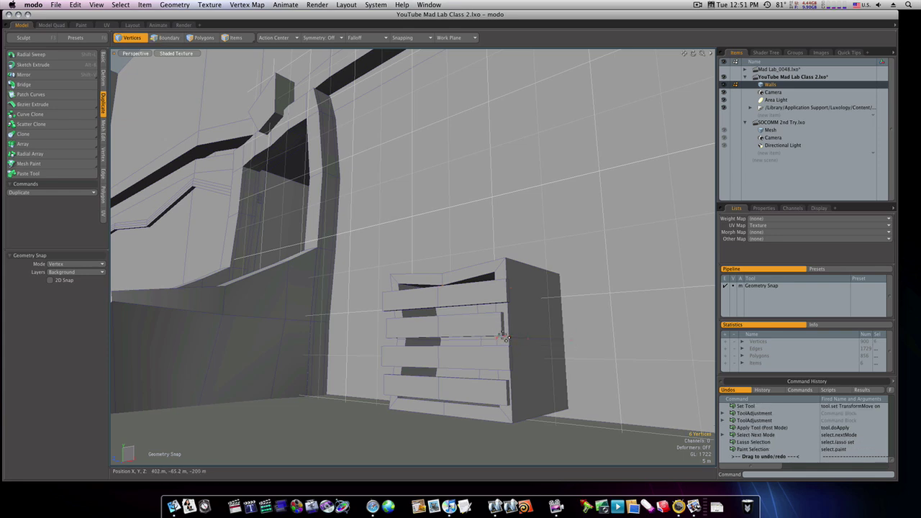
key("w")
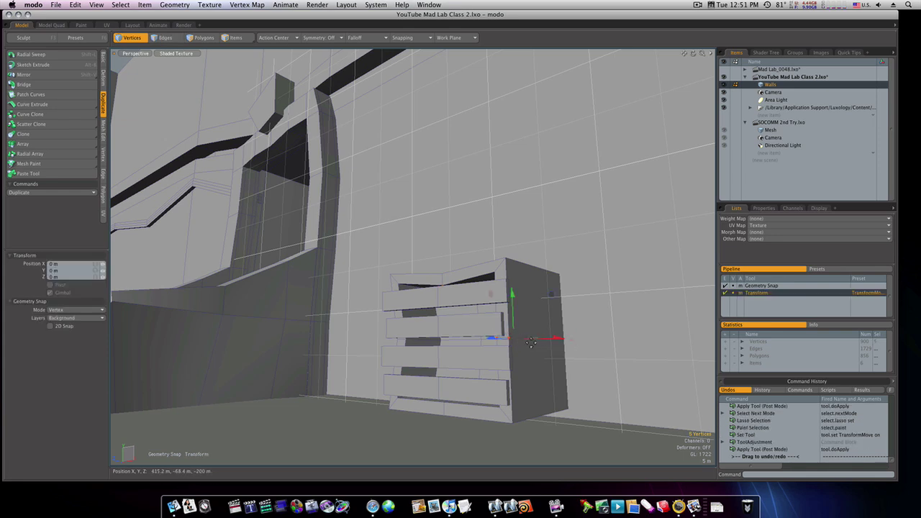
left_click_drag(544, 341, 575, 343)
left_click_drag(530, 322, 531, 329)
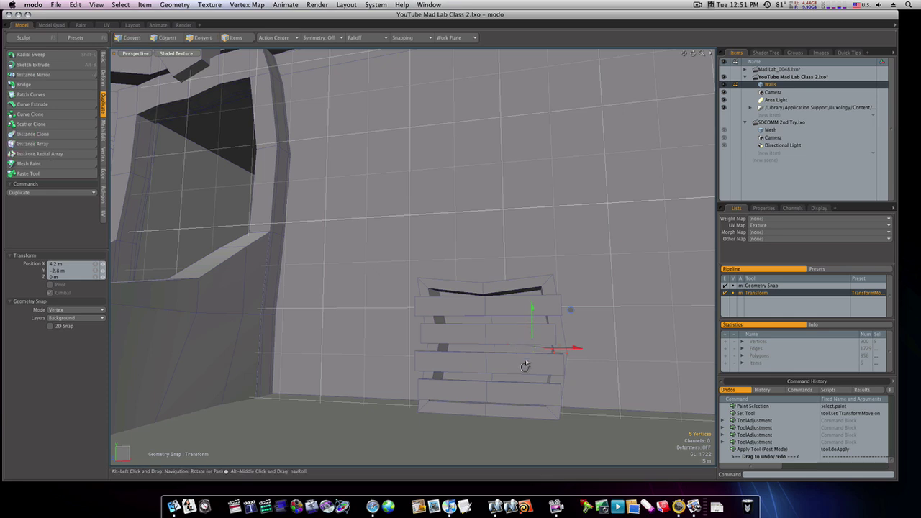
Step: Select the center edge loop of the top drawer front and move it down 2 m
left_click_drag(524, 364, 552, 348, "alt")
key("space")
key("space")
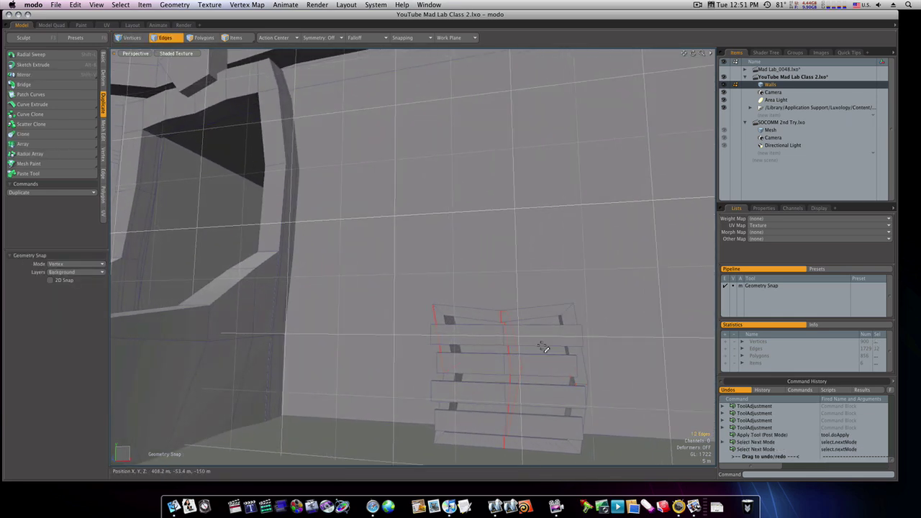
double_click(504, 338)
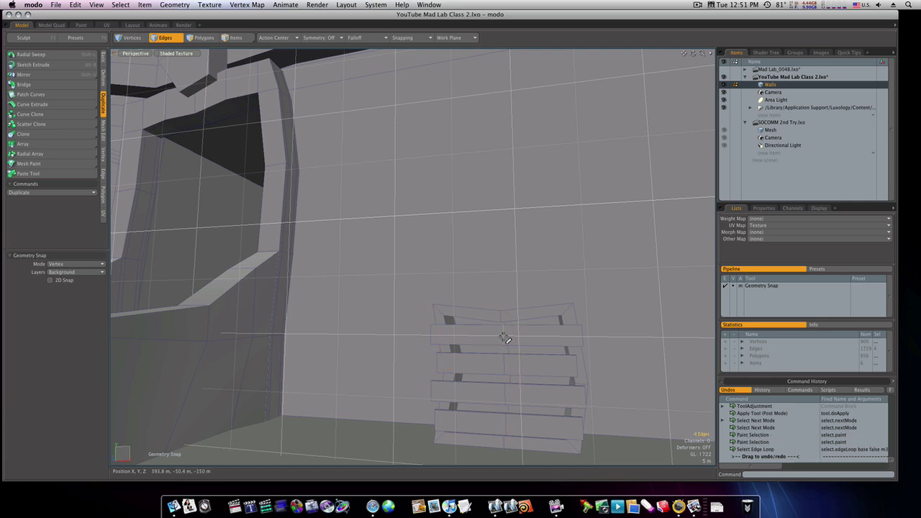
key("w")
left_click_drag(502, 293, 502, 298)
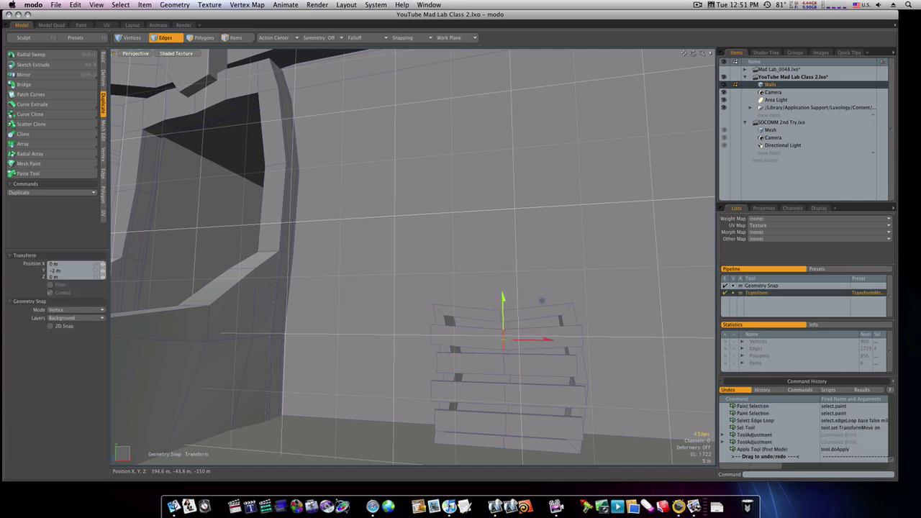
key("space")
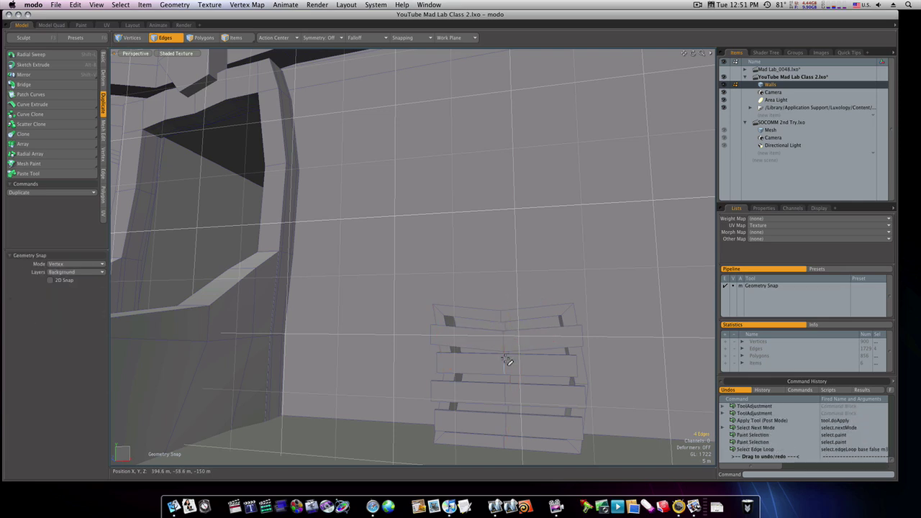
Step: Move the center edge loop of the second drawer front -10.6 m in X and -2.2 m in Y
key("super+z")
left_click_drag(533, 364, 513, 364)
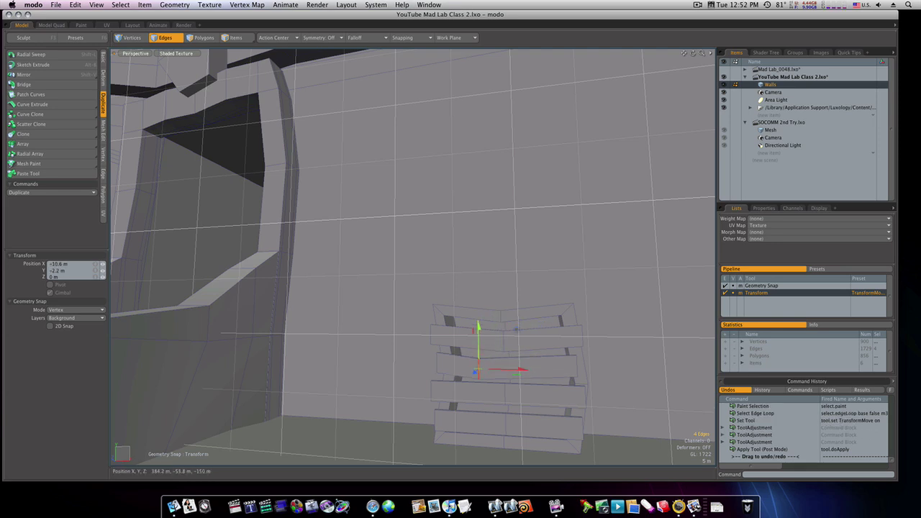
key("space")
Step: Clear the selection in polygon mode and examine the chest of drawers in the context of the whole room
left_click_drag(518, 390, 603, 374, "alt")
key("space")
left_click(703, 359)
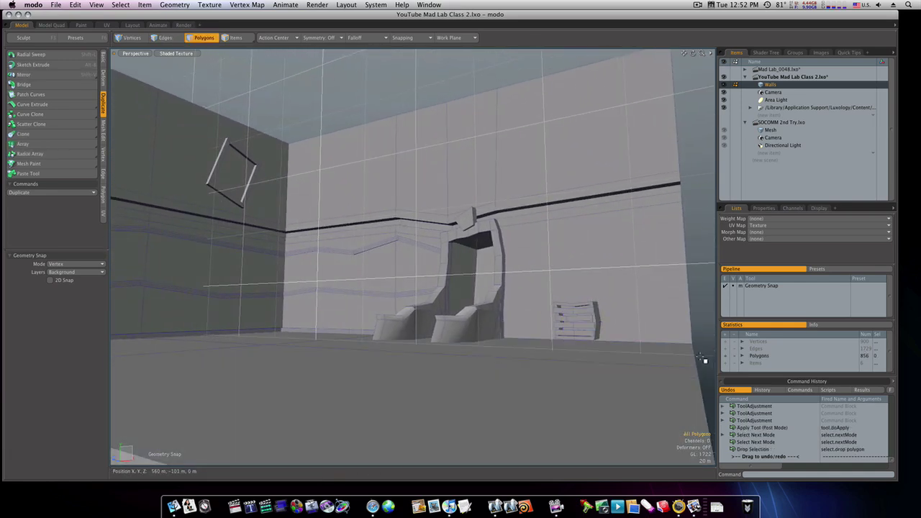
left_click_drag(402, 350, 429, 380, "alt")
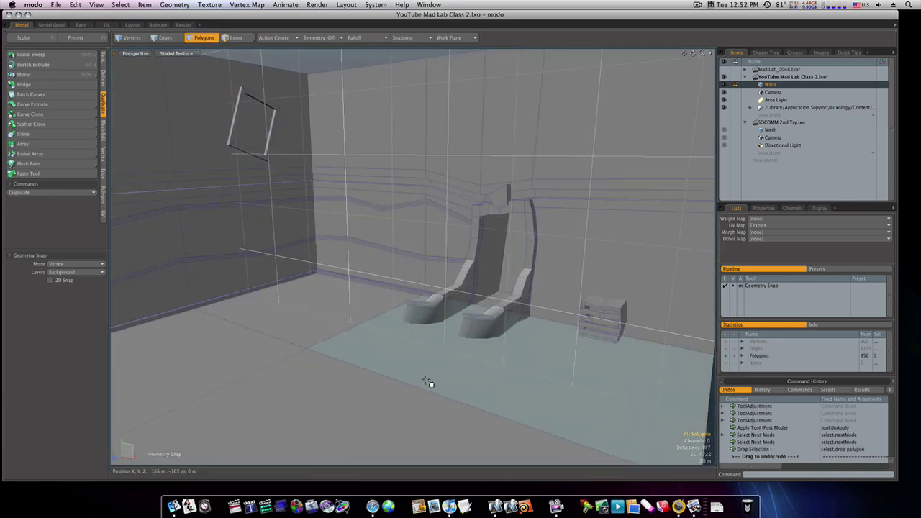